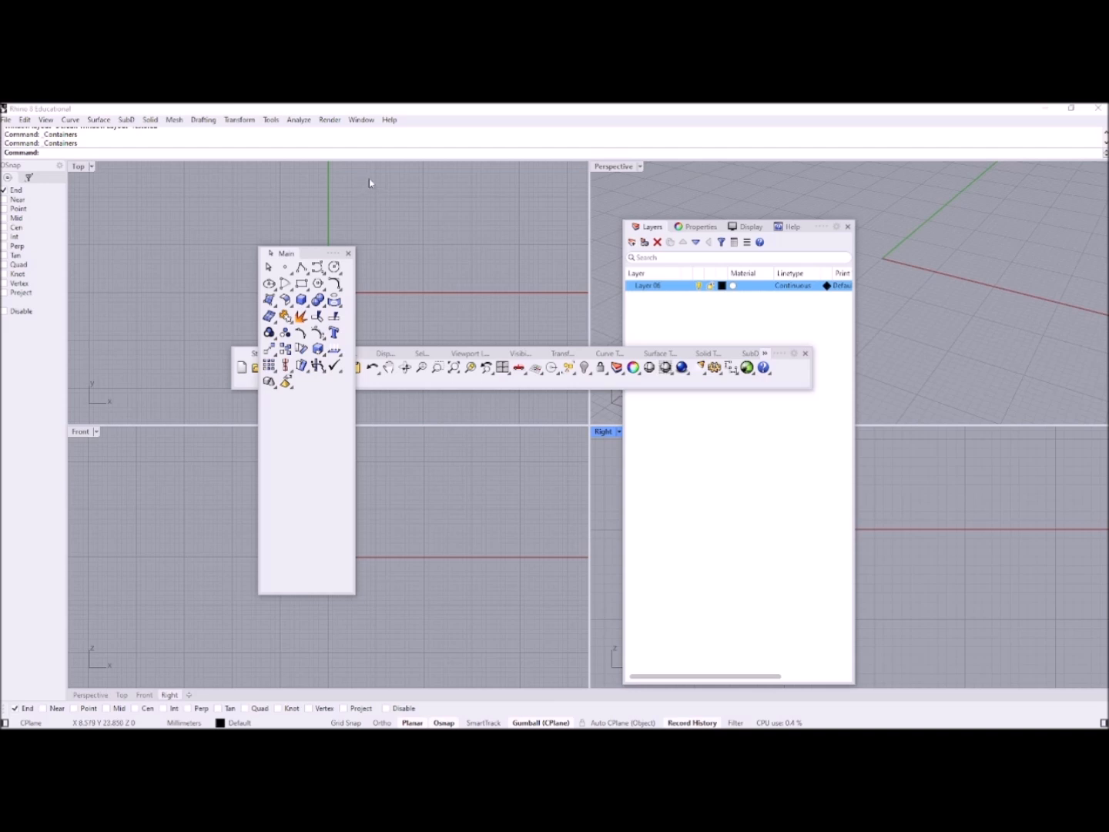
Restore the Default Window Layout without saving the current window positions
click(364, 122)
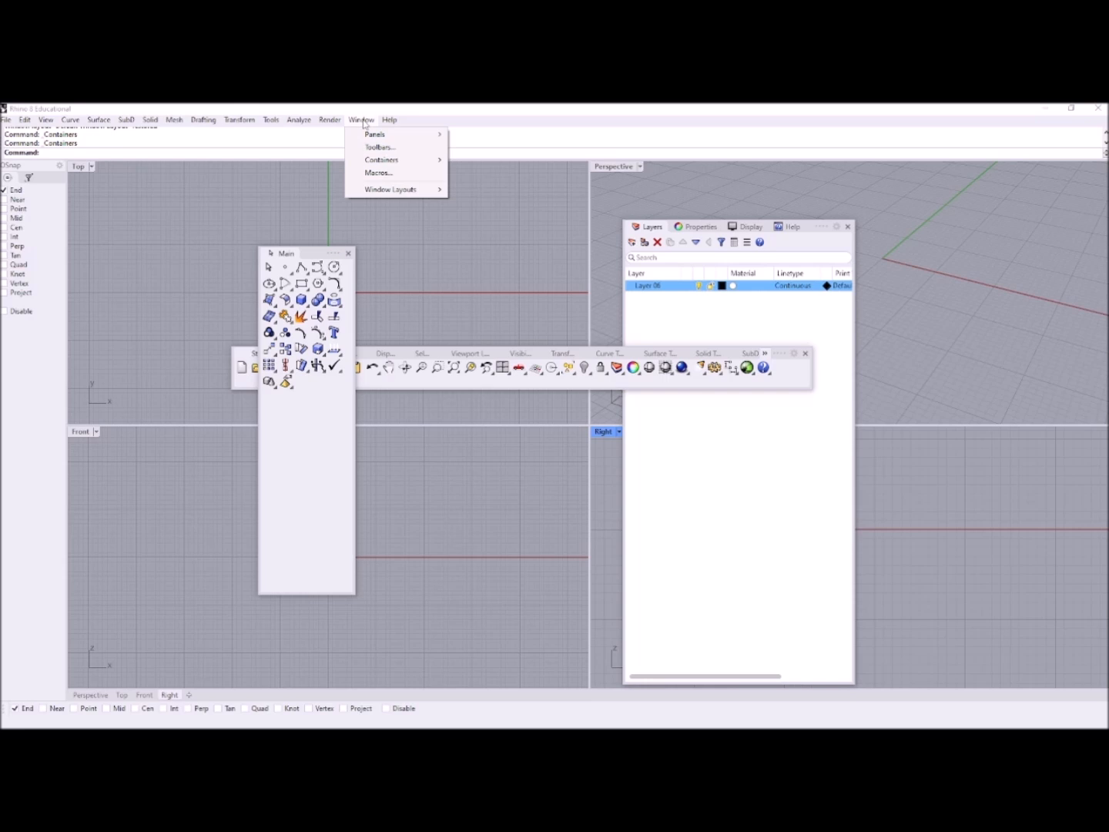
mouse_move(368, 194)
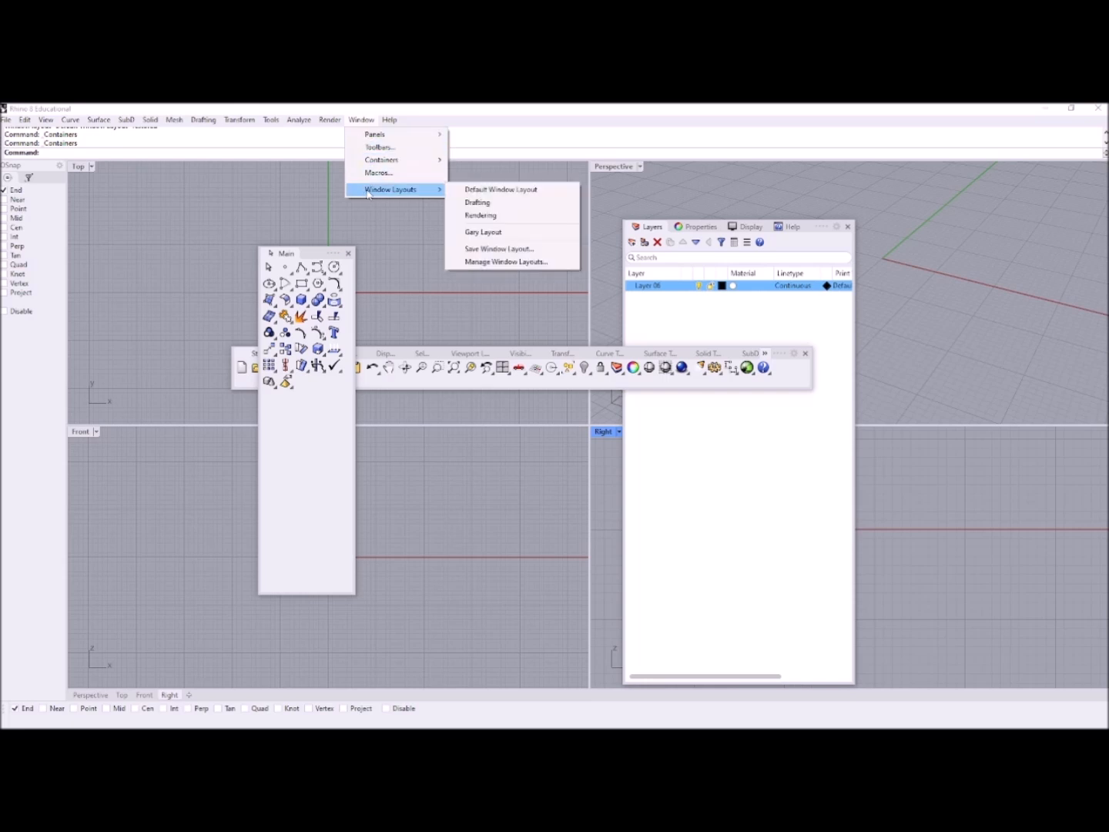
click(522, 192)
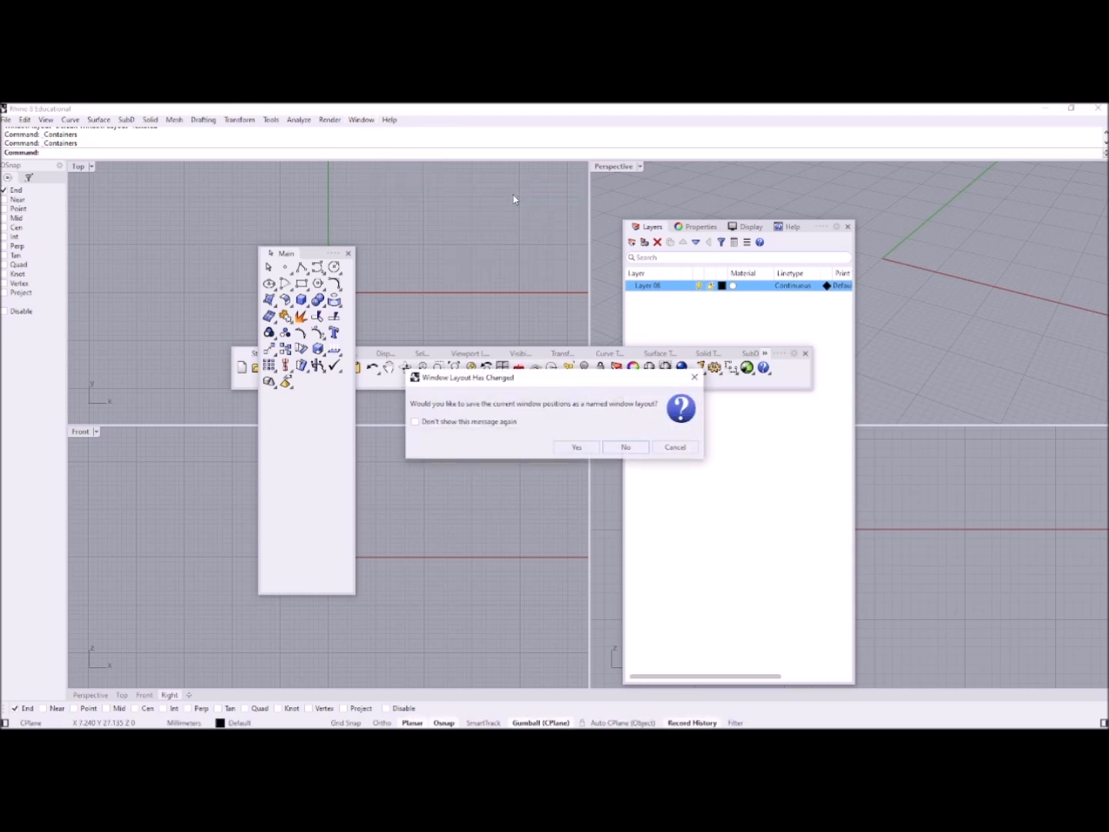
click(625, 448)
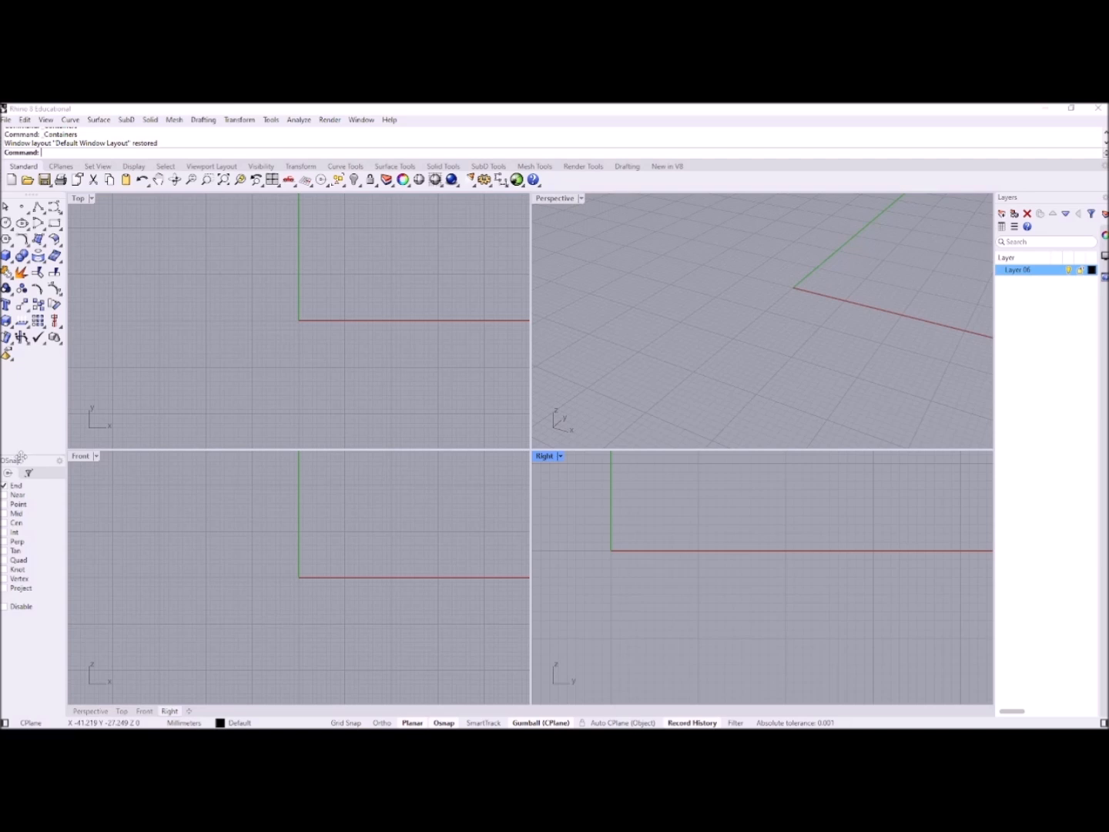
Dock the OSnap container beneath the viewports, shrunk to a single row of snaps, and undo the last new-layer action
drag(23, 460, 393, 718)
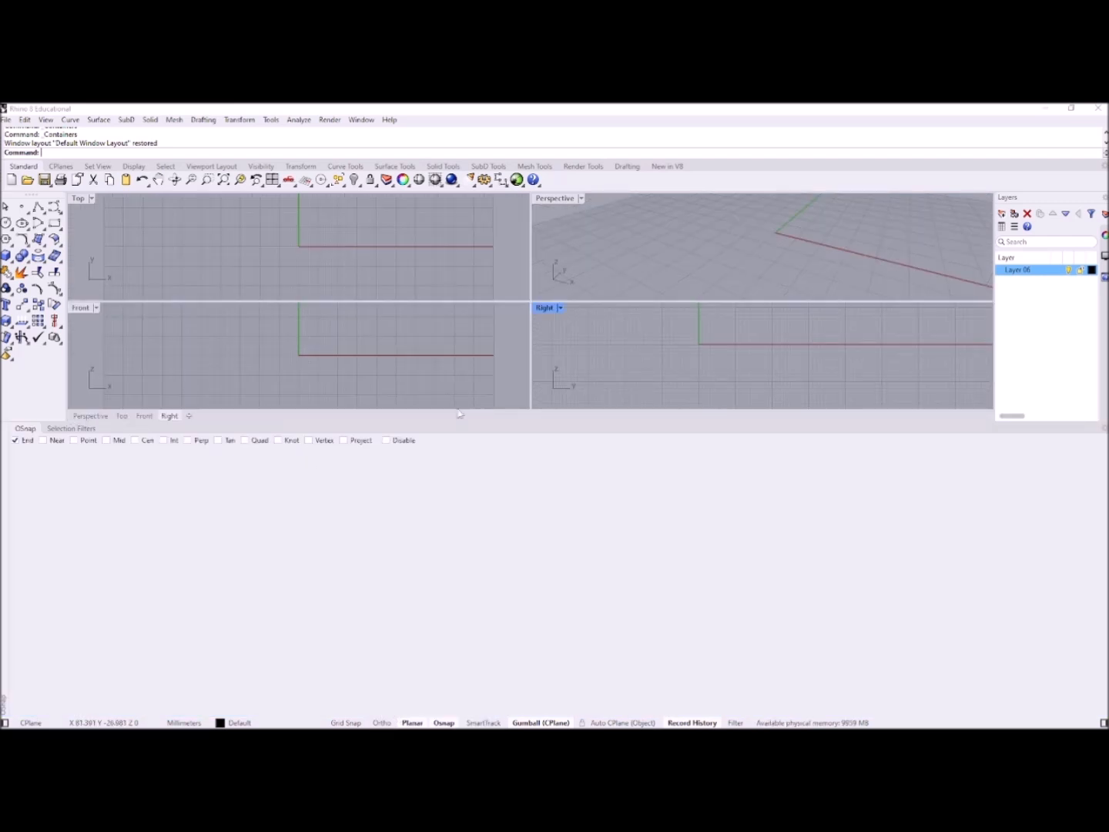
click(142, 182)
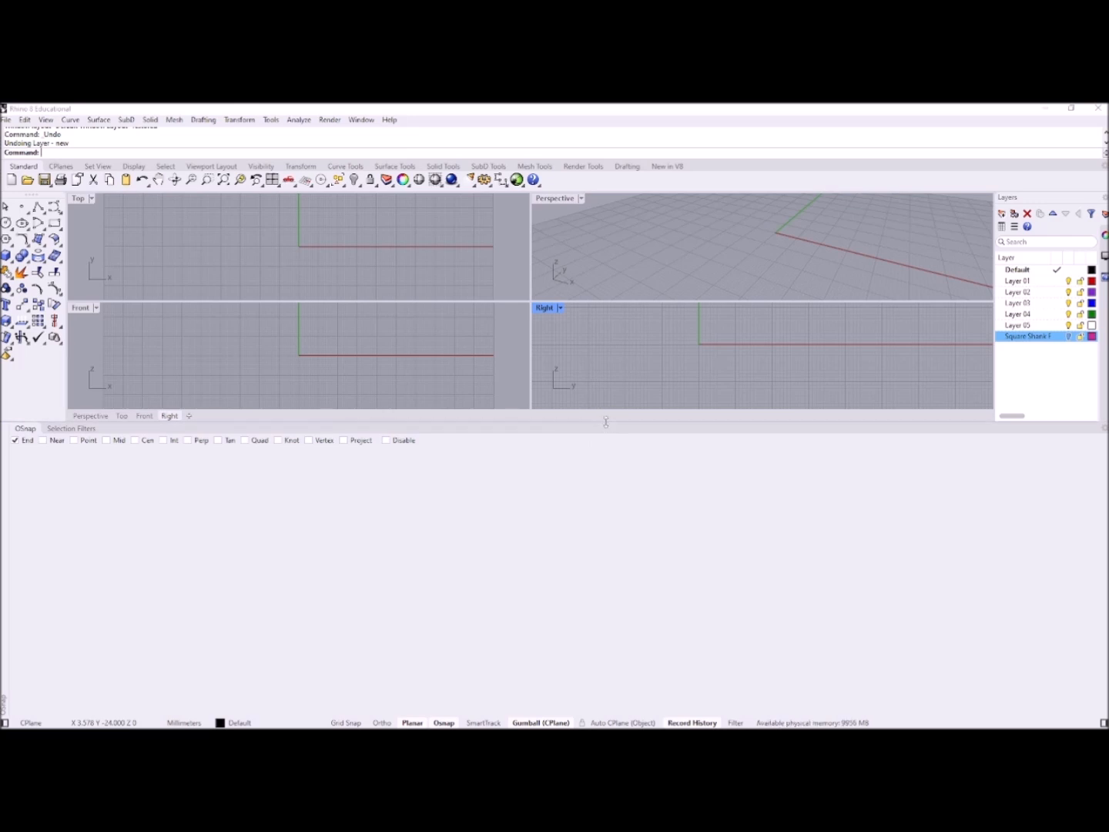
drag(606, 421, 639, 697)
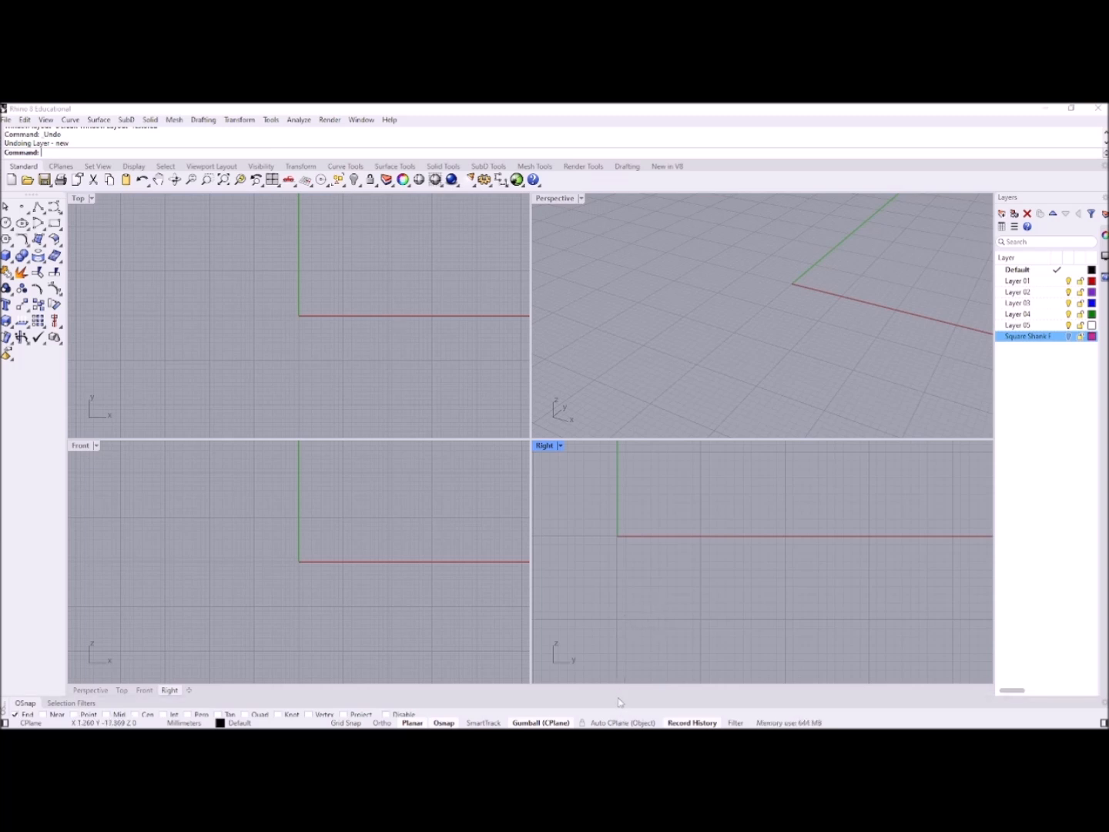
drag(618, 696, 613, 683)
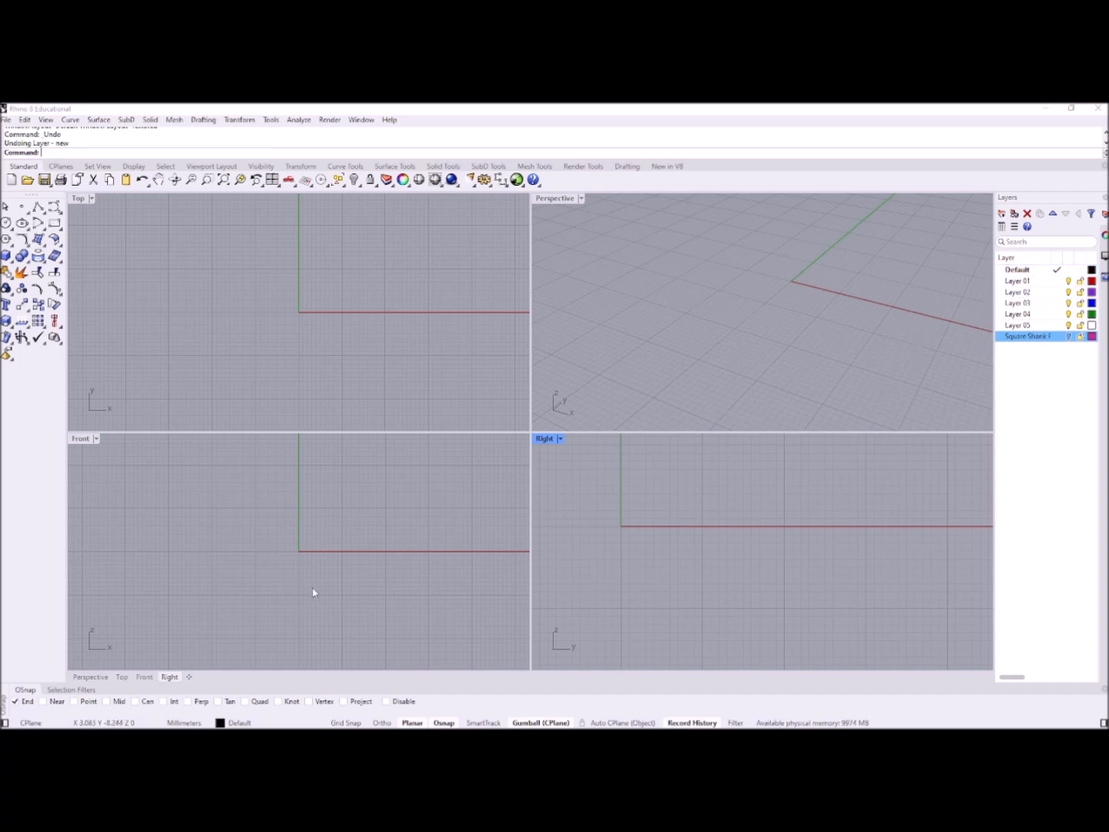
In the container manager, hide the OSnap container that includes Selection Filters and show the one holding only OSnap
click(362, 121)
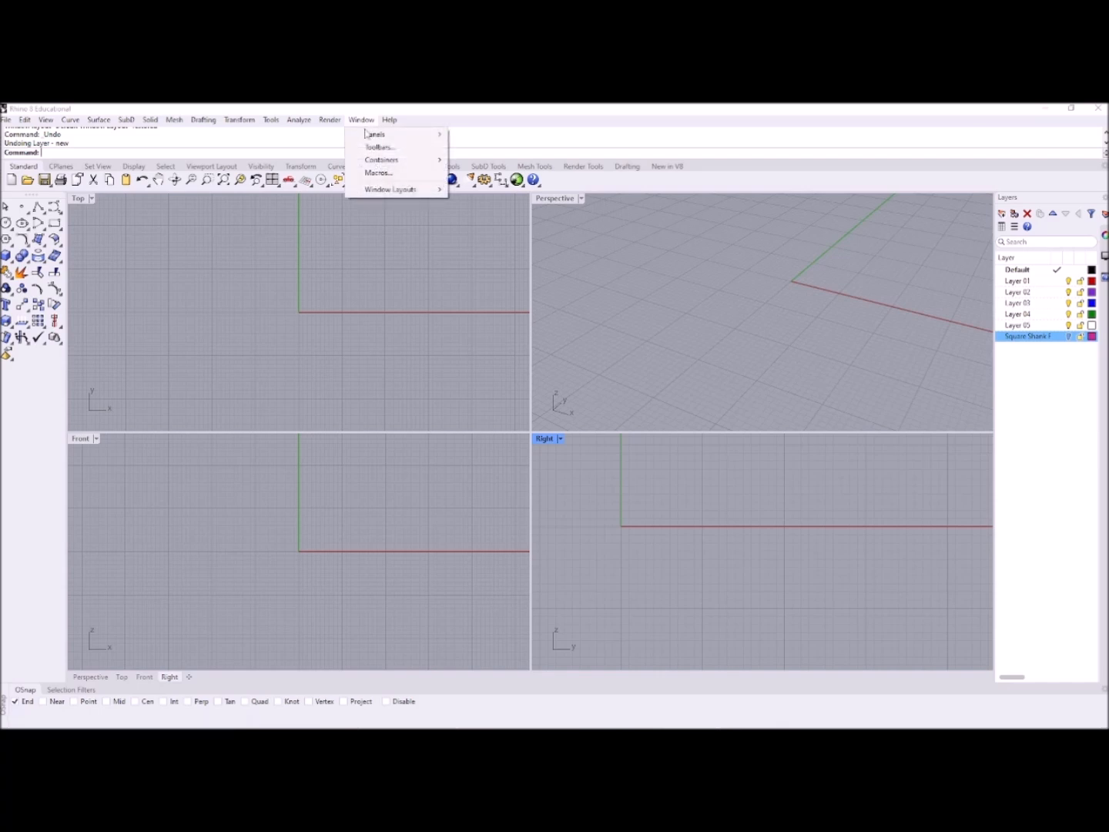
mouse_move(379, 163)
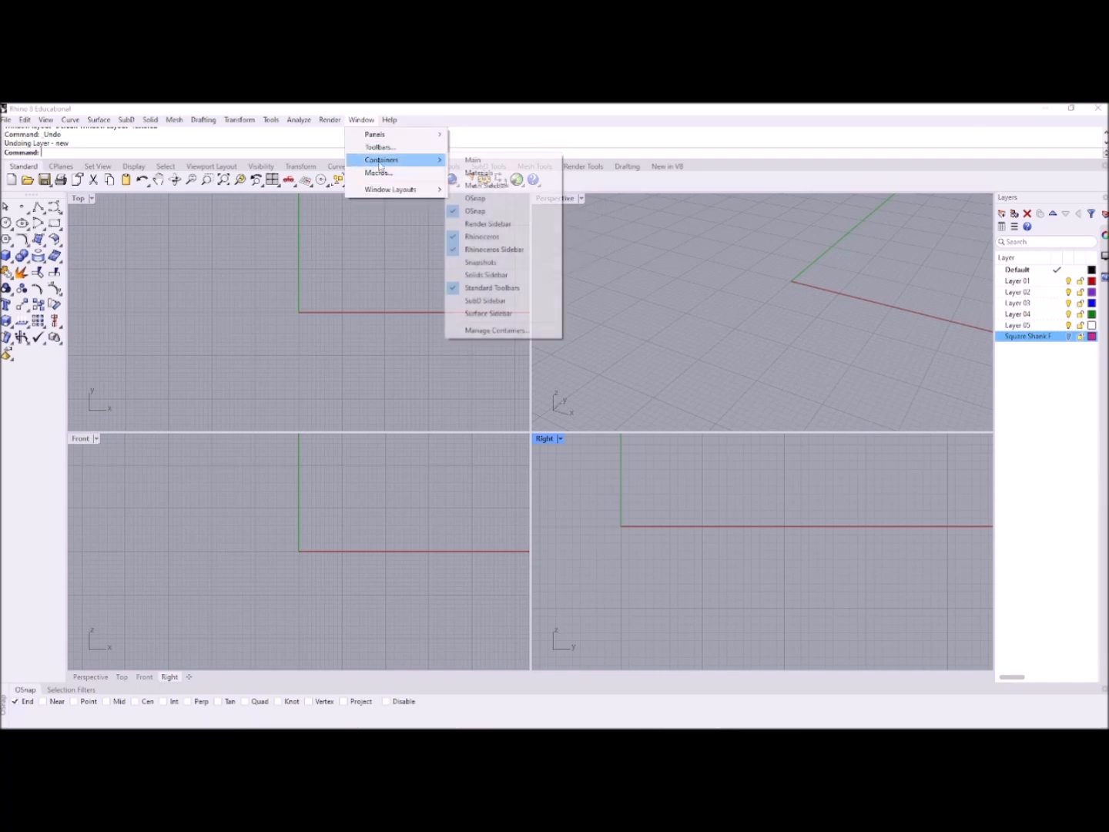
click(504, 330)
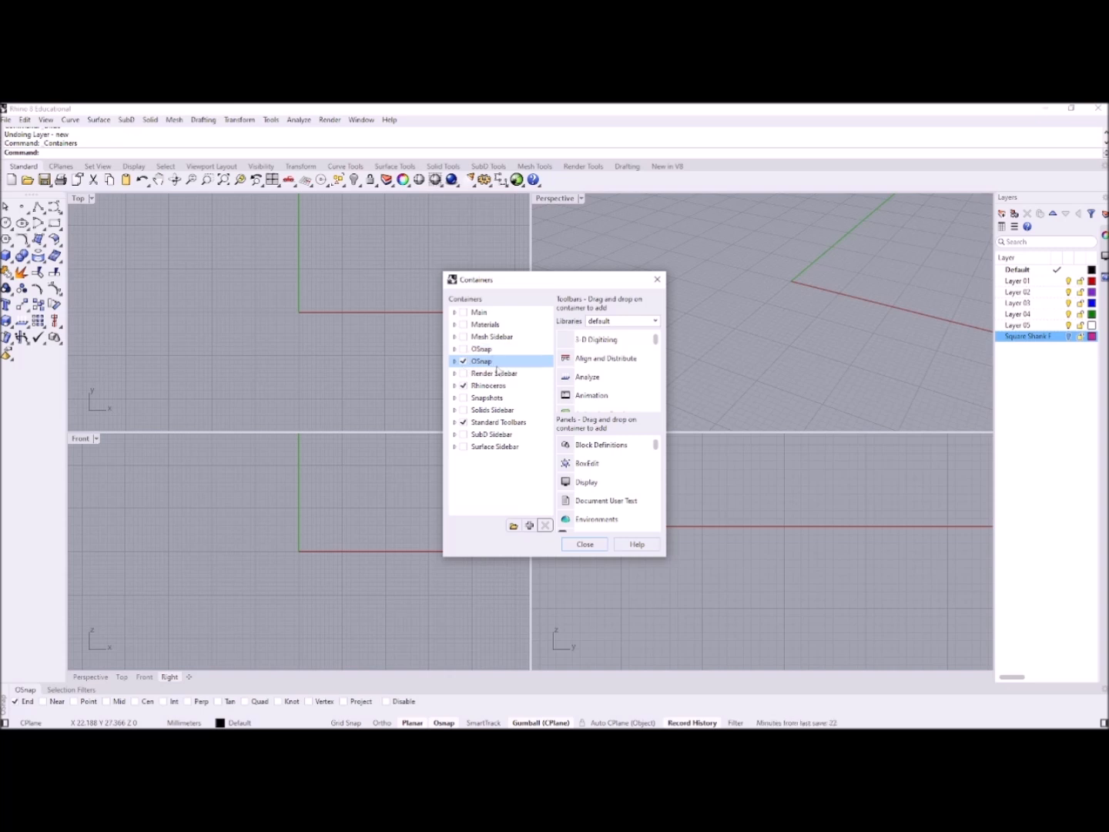
click(455, 361)
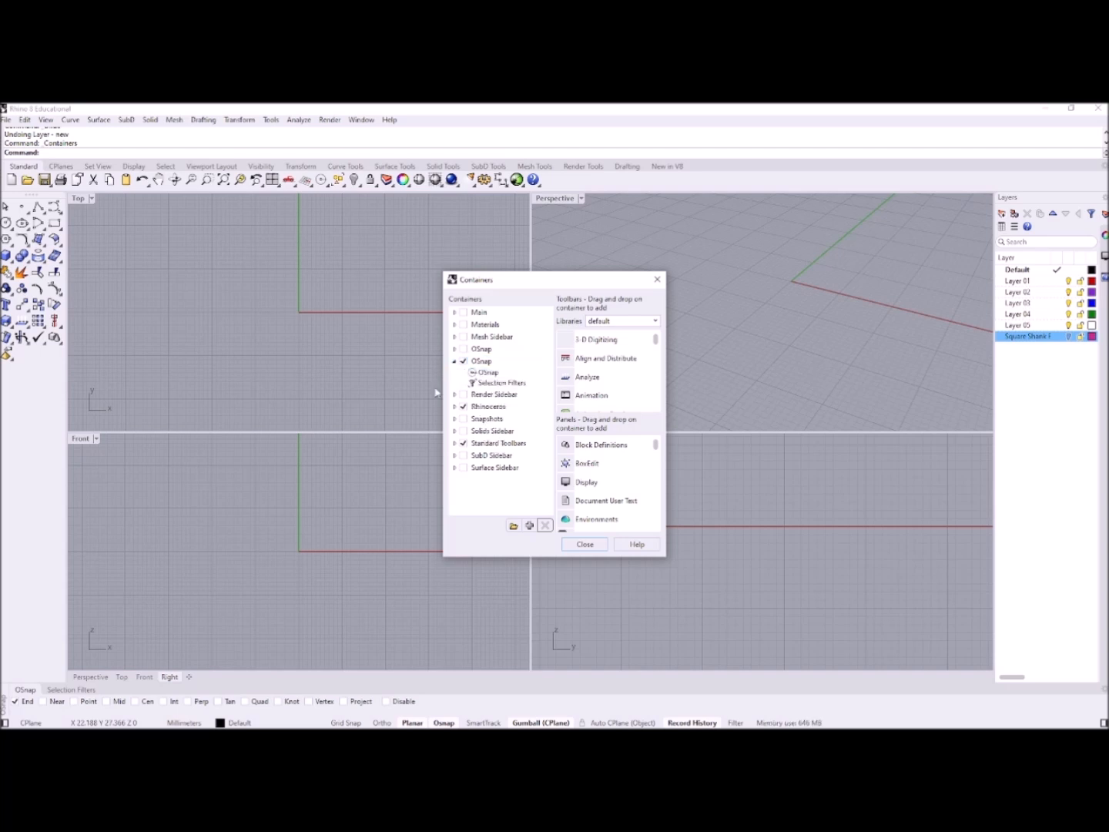
click(497, 362)
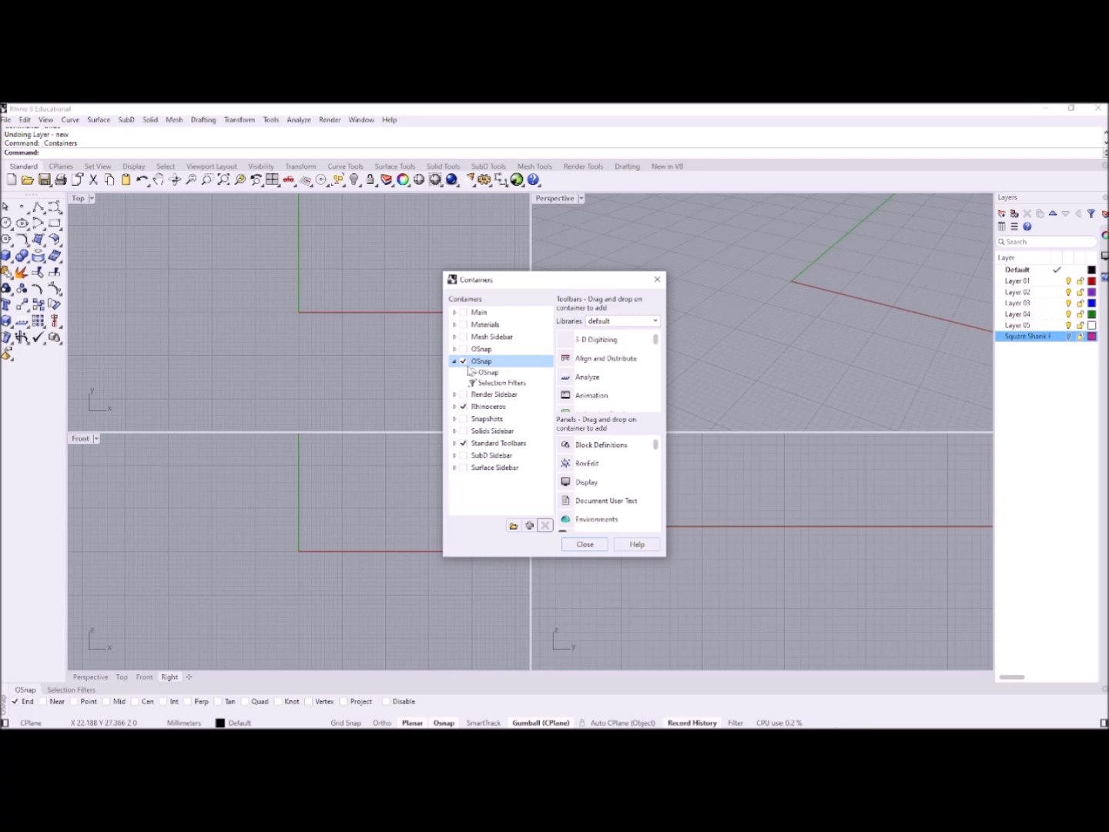
click(472, 372)
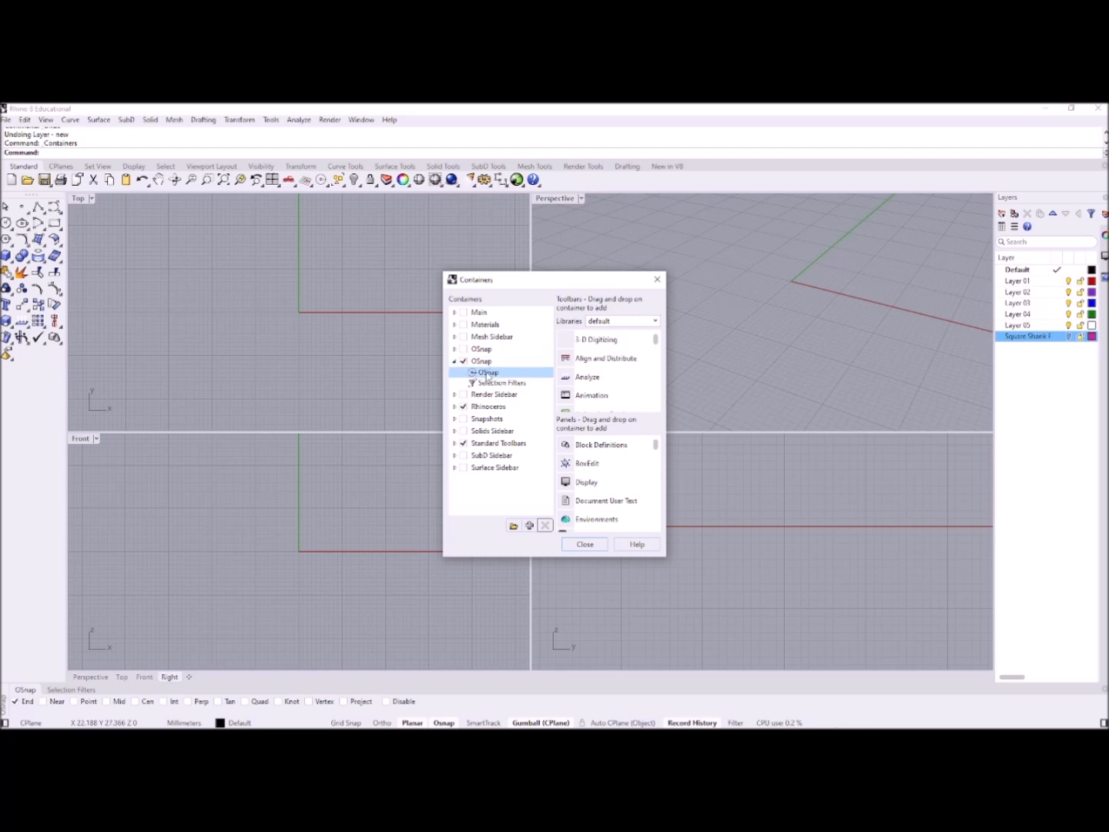
click(493, 383)
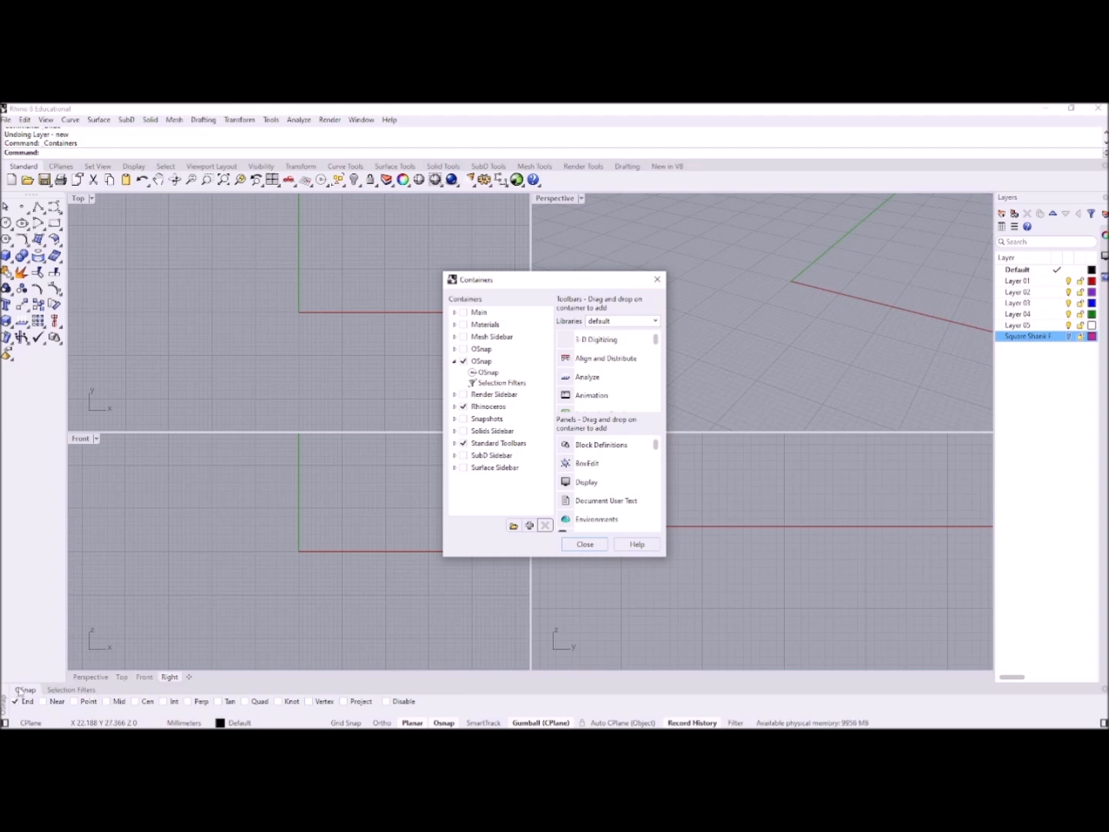
click(463, 361)
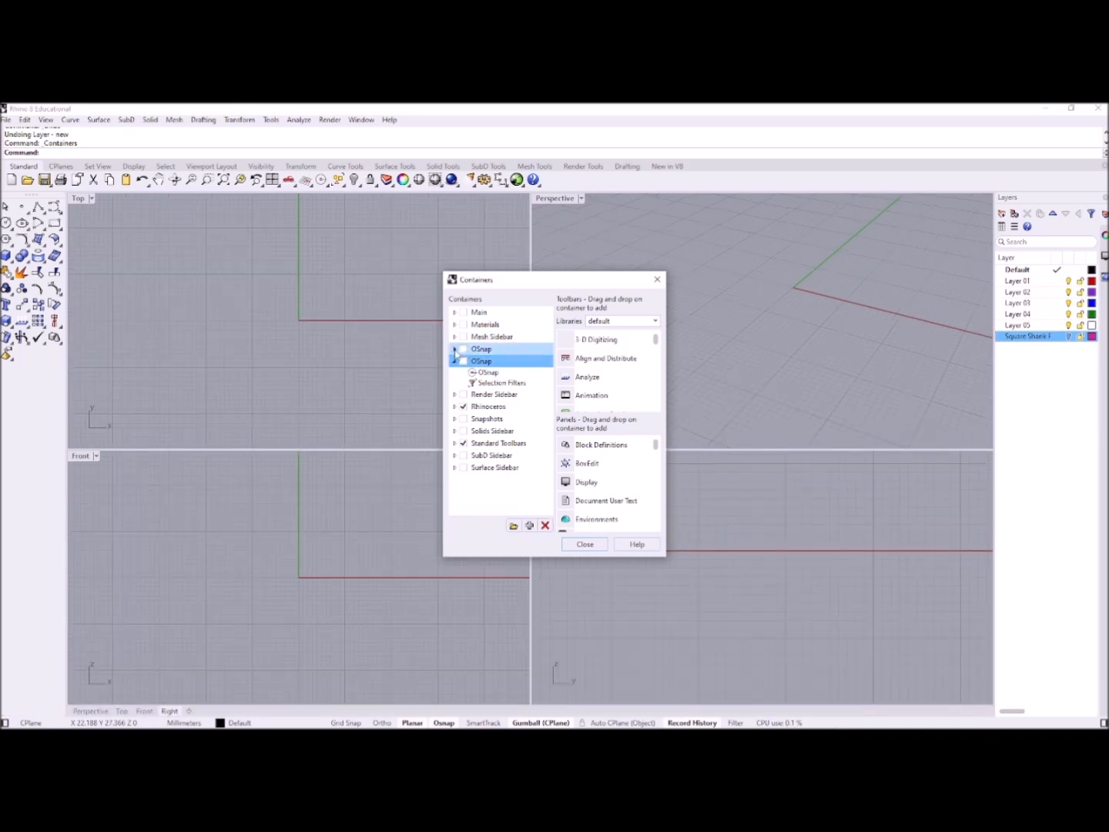
click(454, 350)
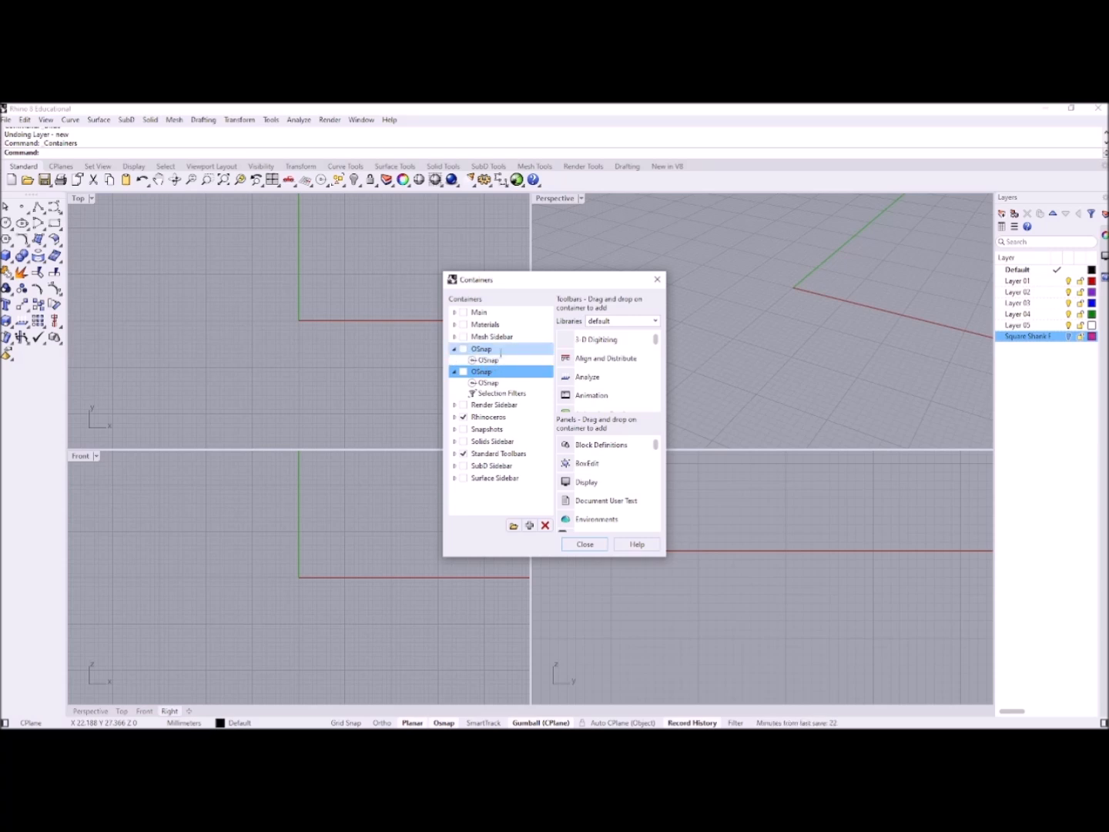
click(463, 350)
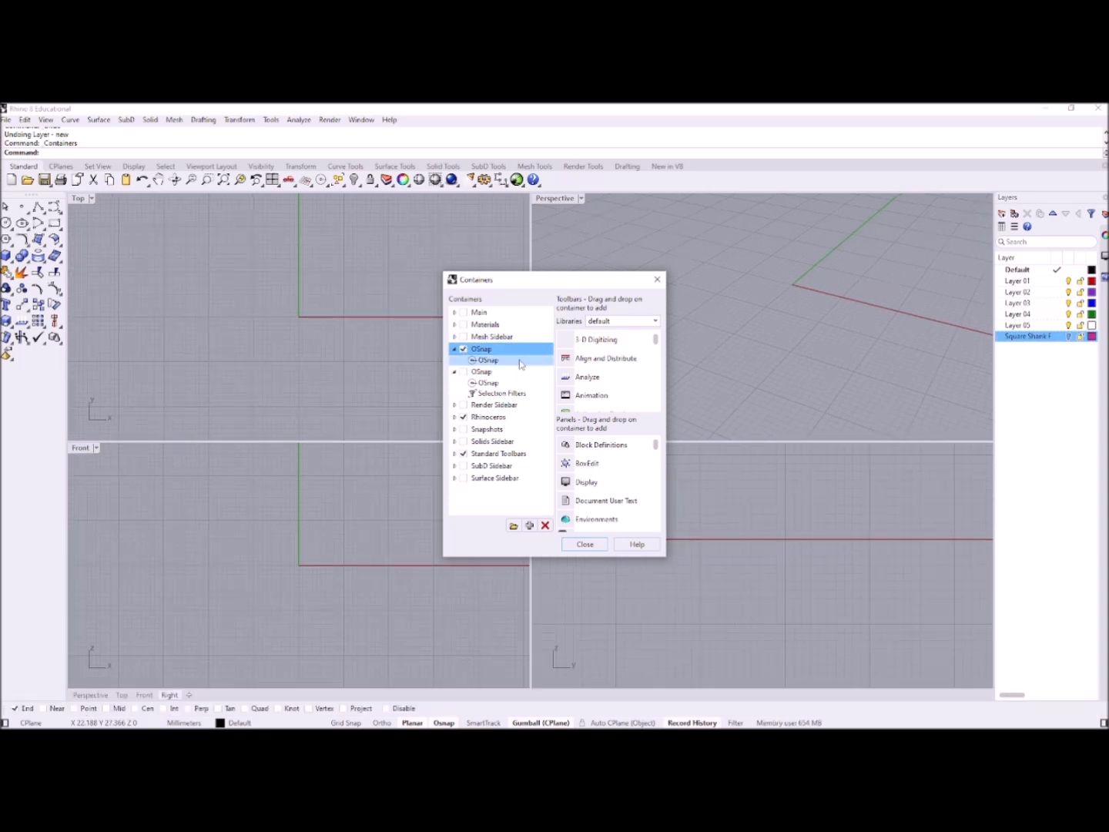
click(657, 280)
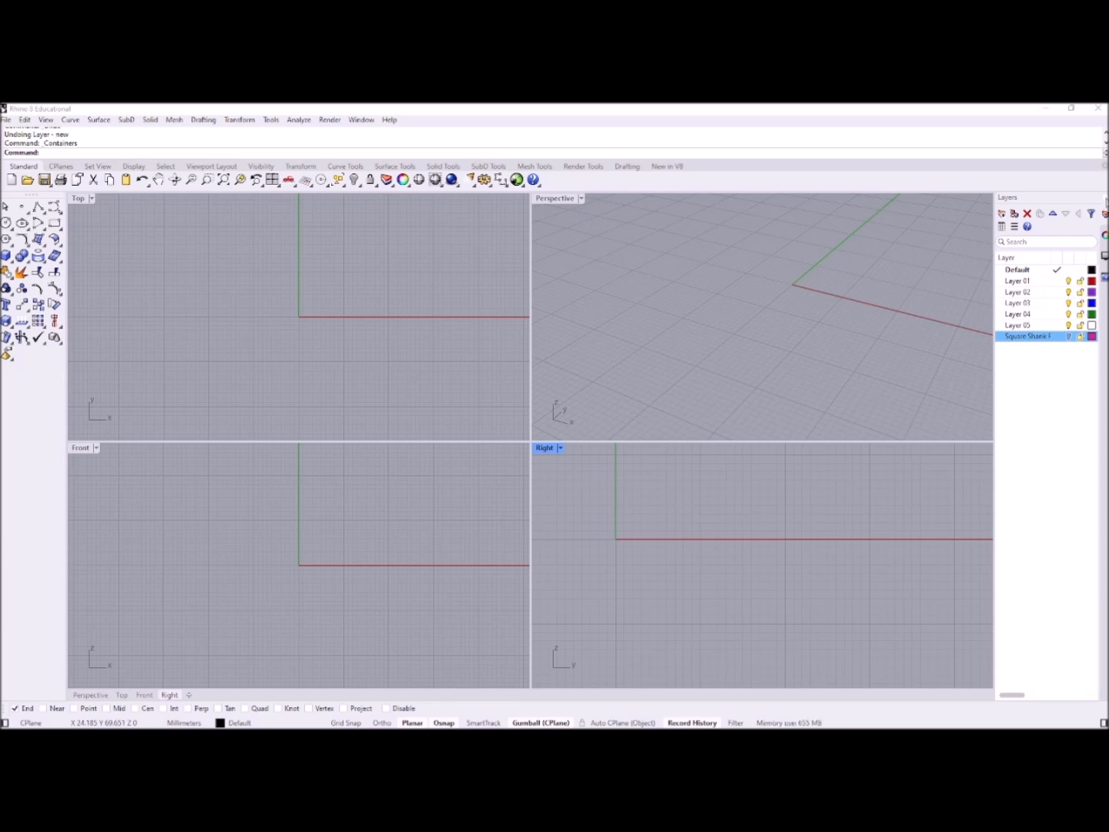
Add the Selection Filters panel to the Rhinoceros container that holds the Layers panel
right_click(1105, 202)
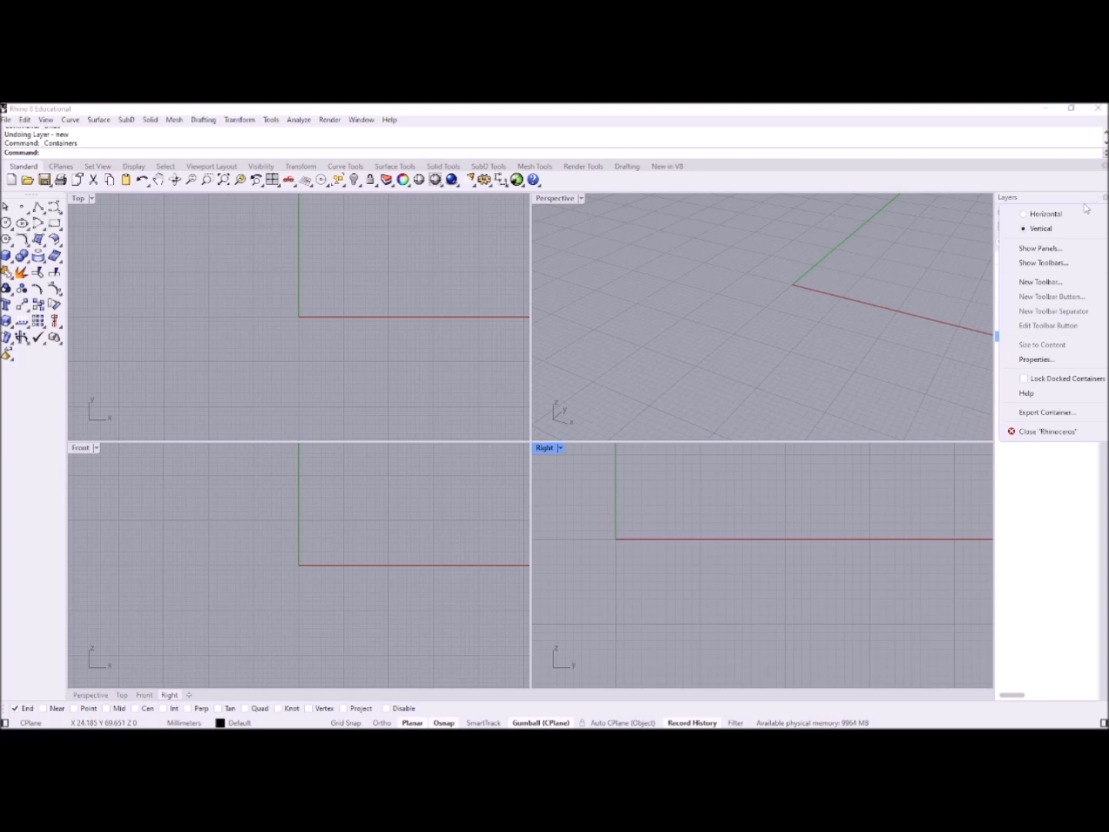
click(1047, 248)
drag(1104, 349, 1102, 468)
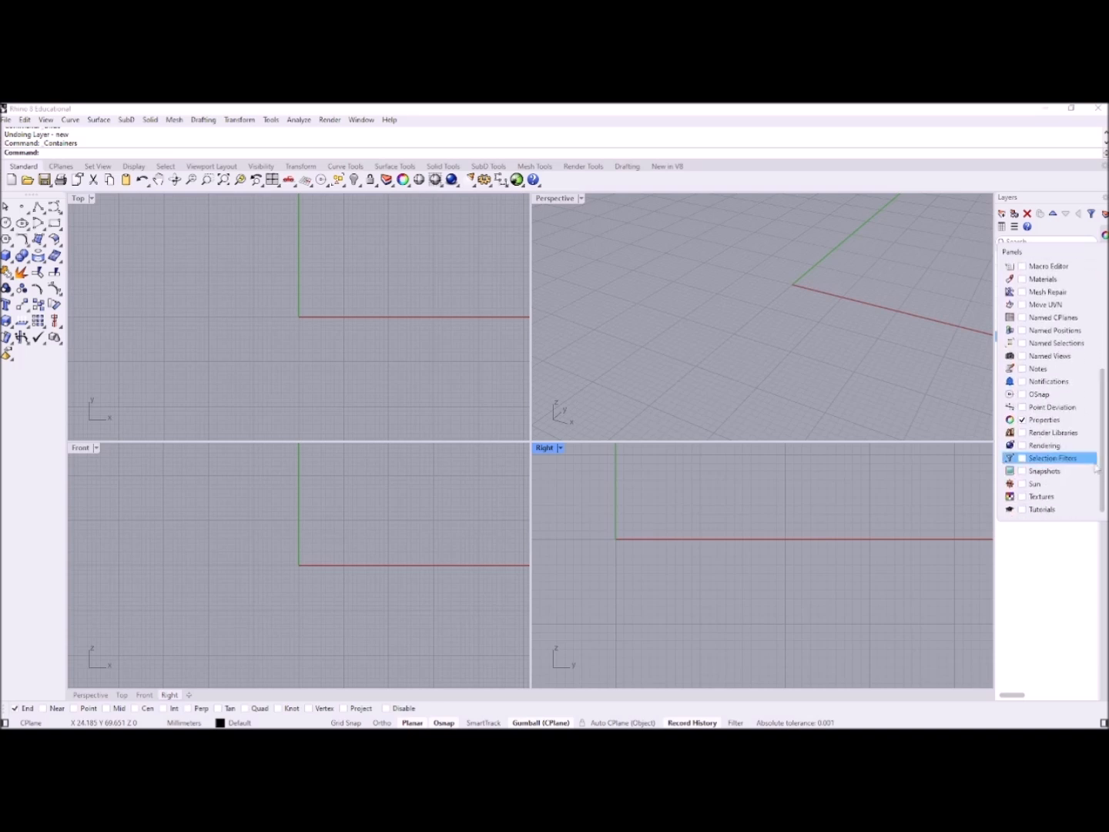
click(1023, 460)
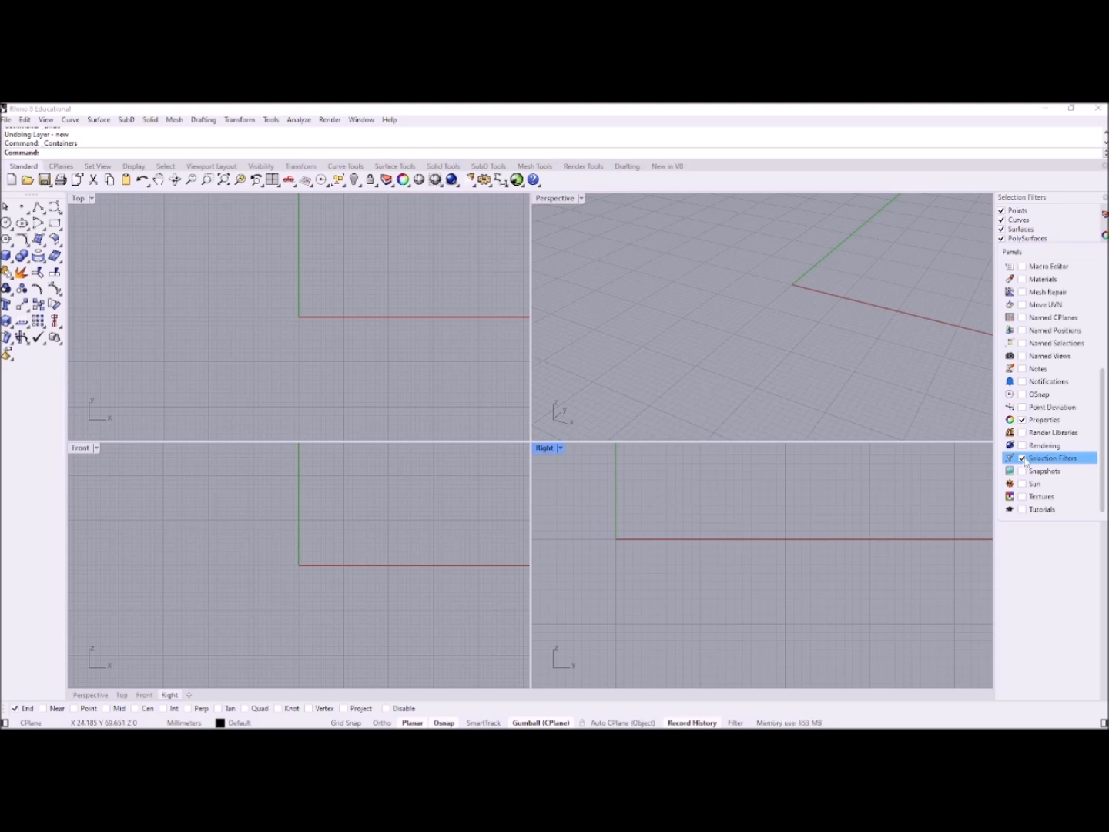
click(892, 331)
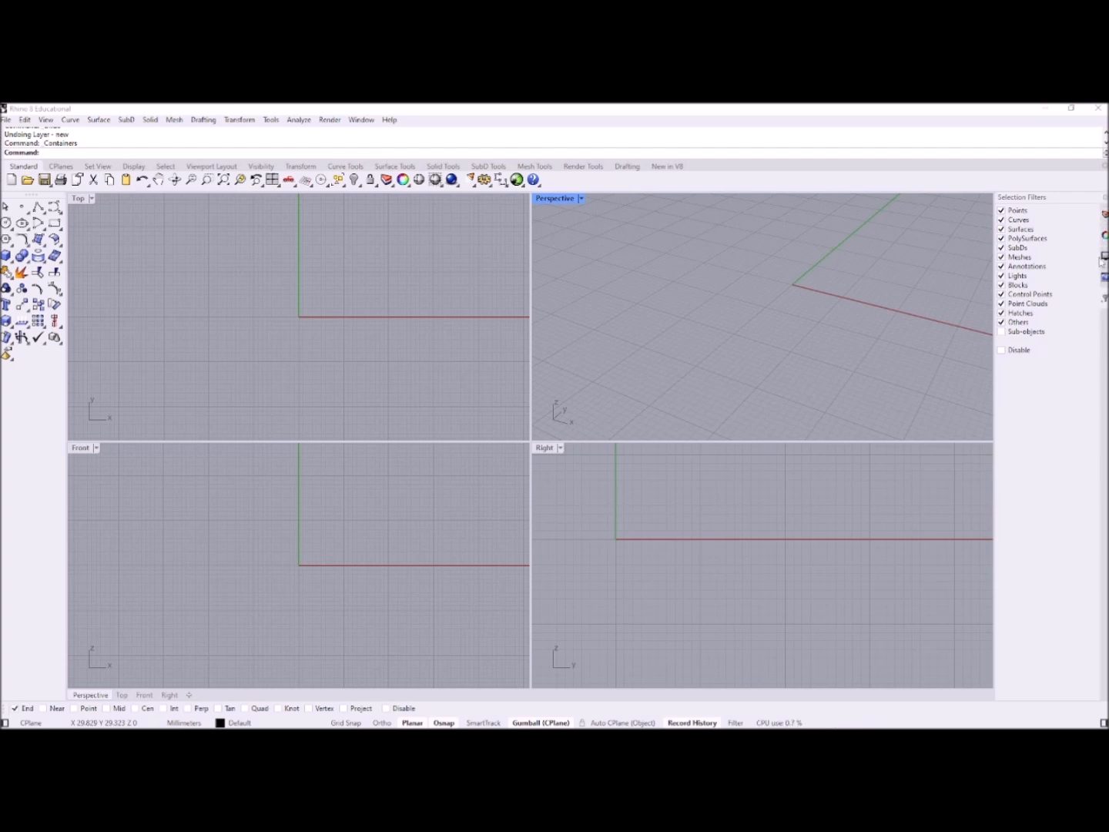
Try horizontal tabs in the Rhinoceros container with the Layers panel shown, and return the tabs to vertical
right_click(1104, 199)
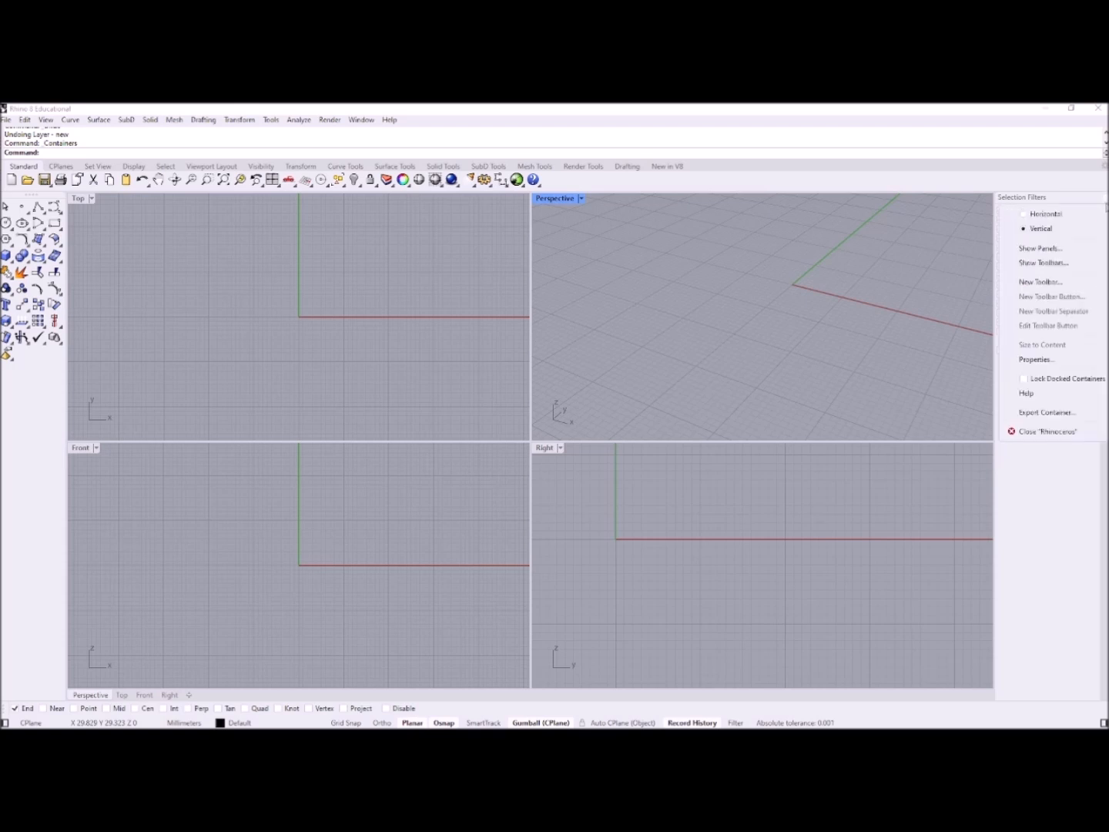
click(1025, 216)
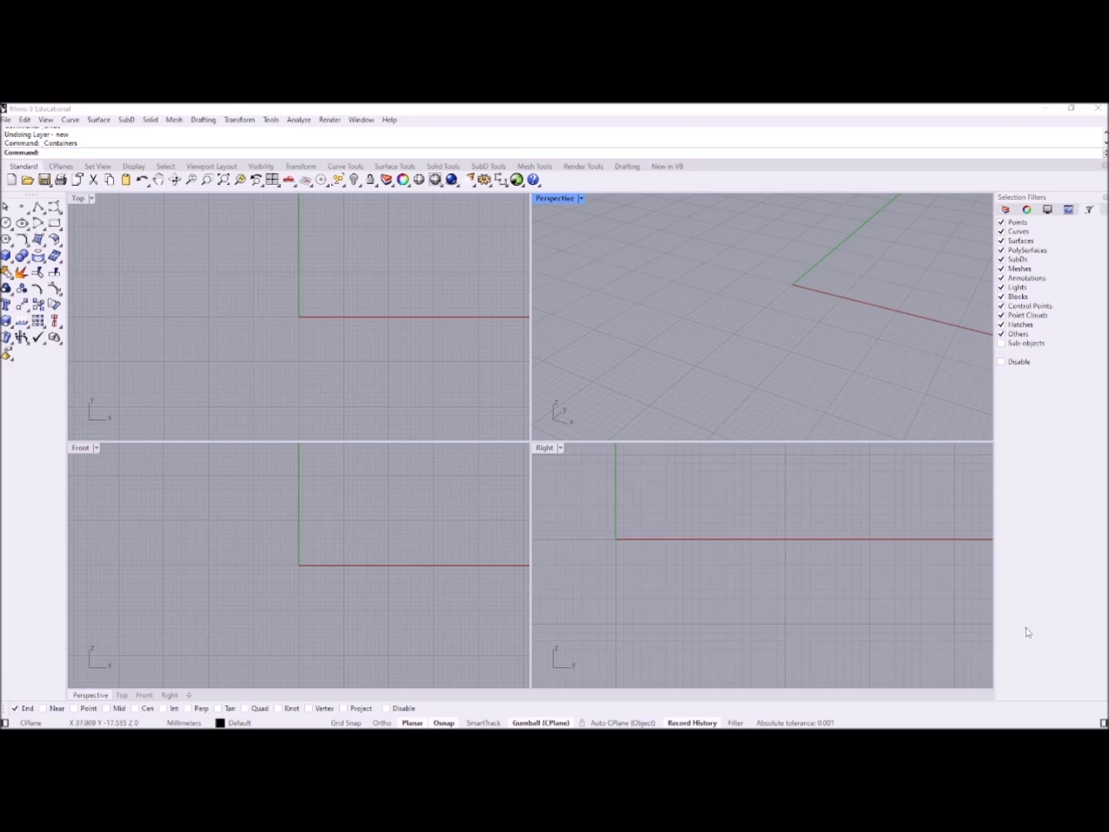
click(1006, 209)
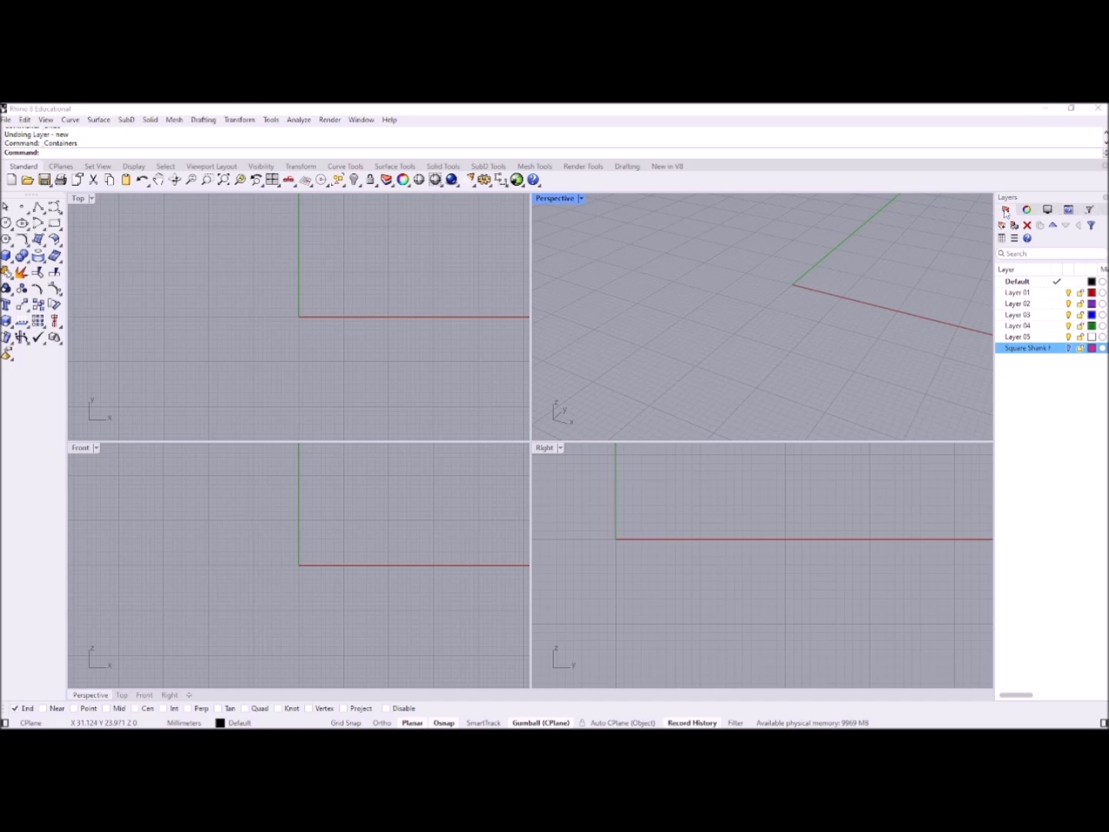
click(1105, 199)
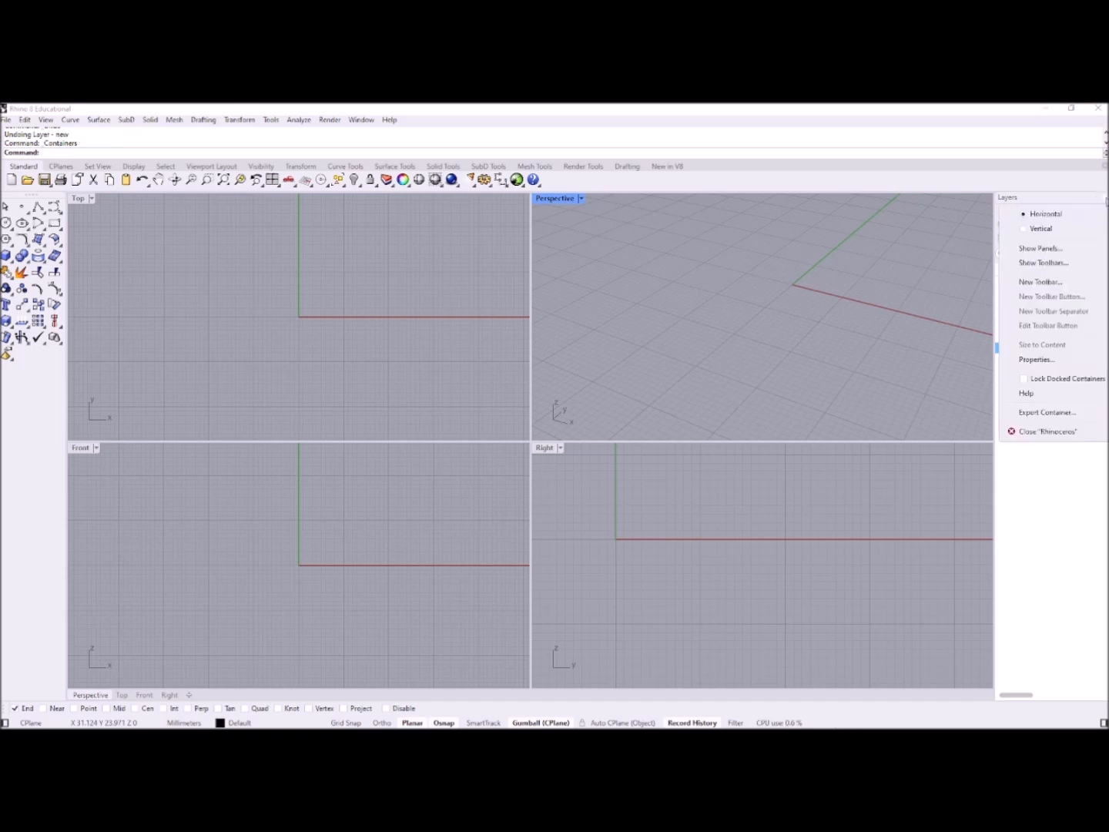
click(1025, 229)
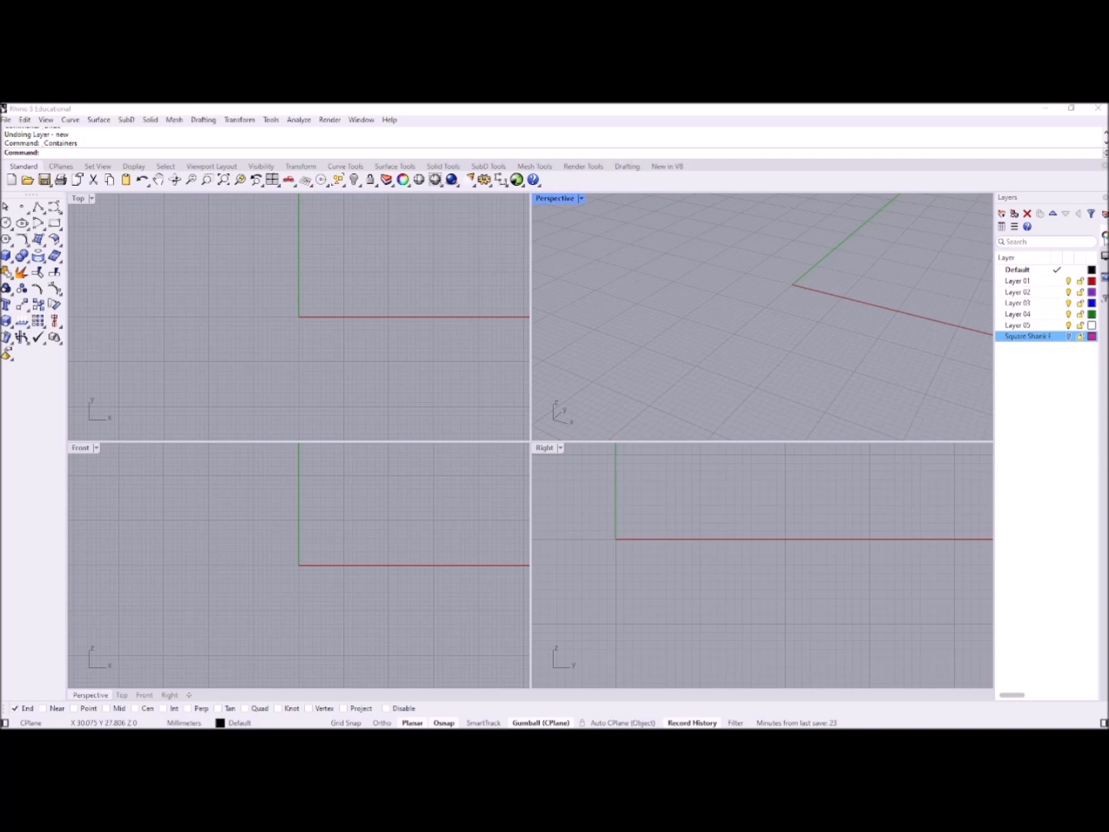
View the Properties, Help and Selection Filters panels of the Rhinoceros container in turn
click(1105, 236)
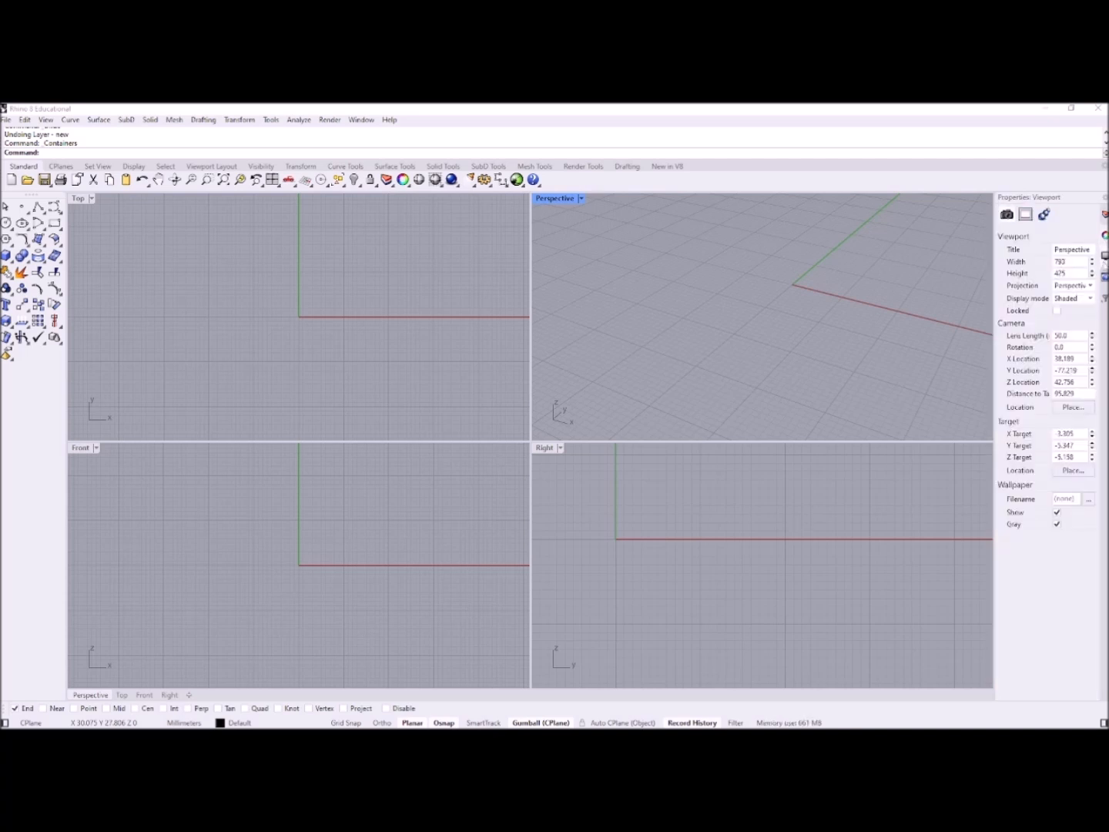
click(1106, 277)
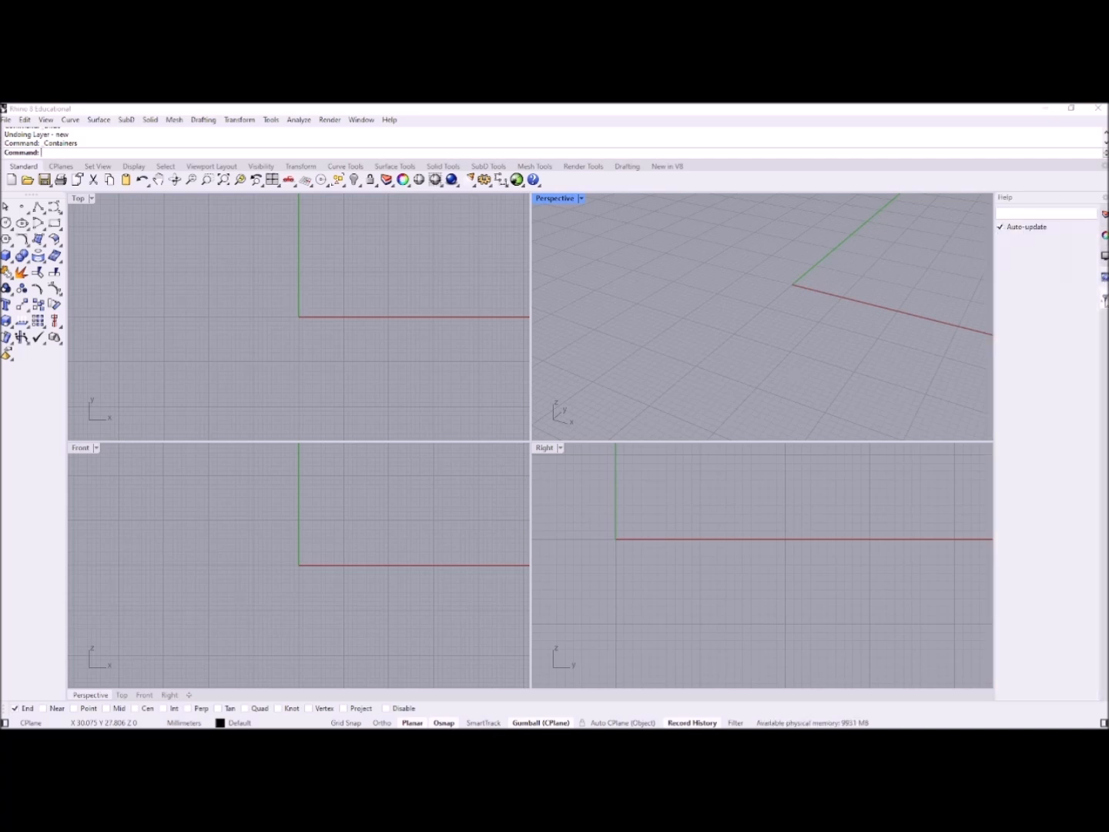
click(1106, 299)
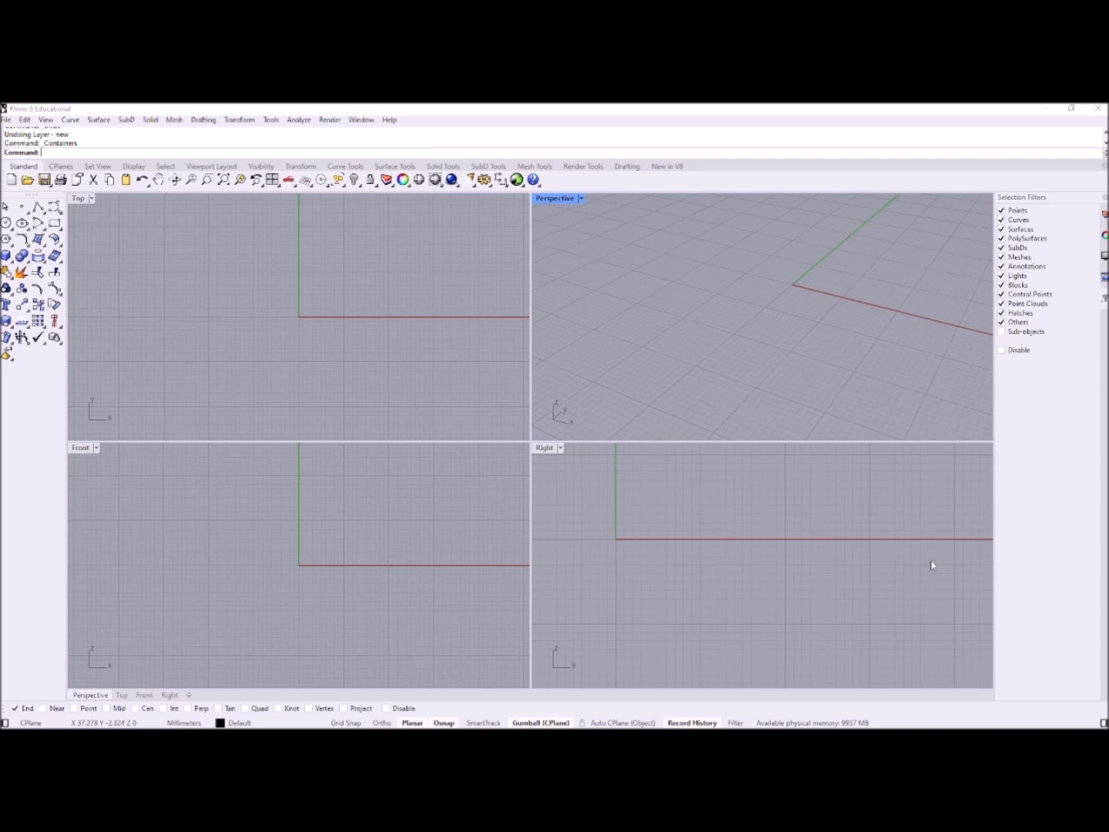
Toggle the selection filters off and back on, and bring the Layers panel back into view
click(736, 722)
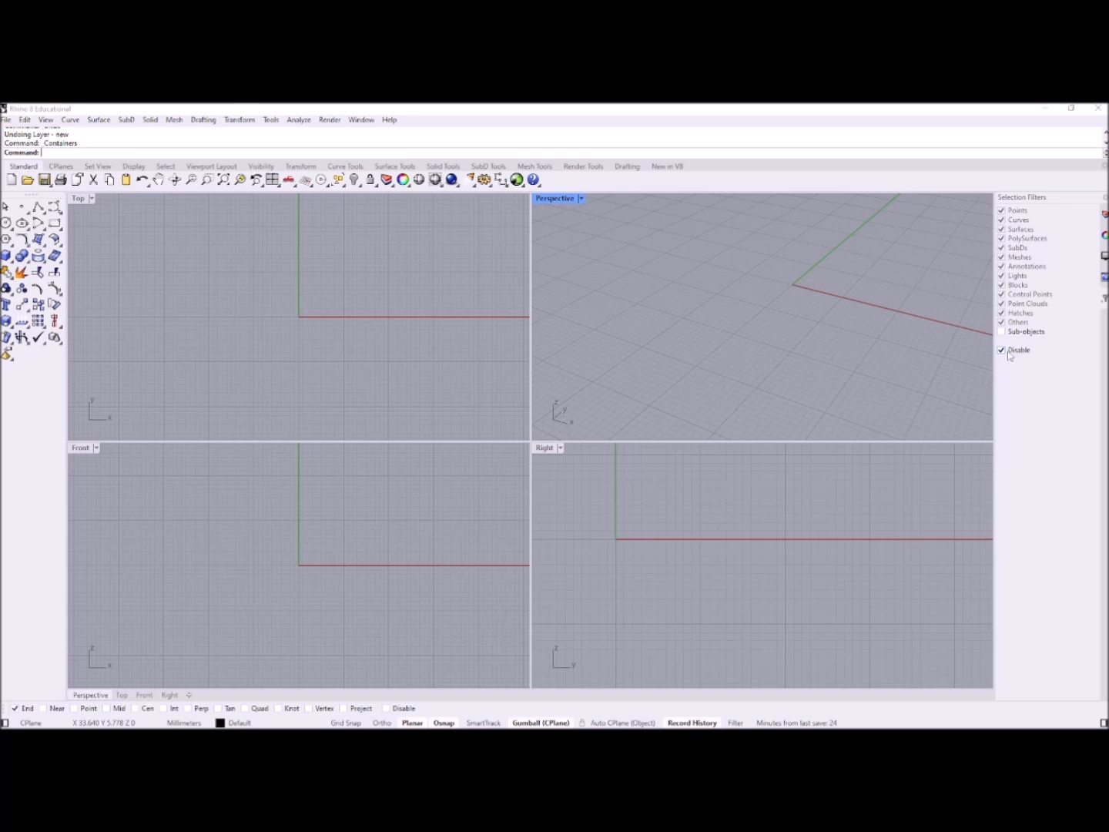
click(737, 723)
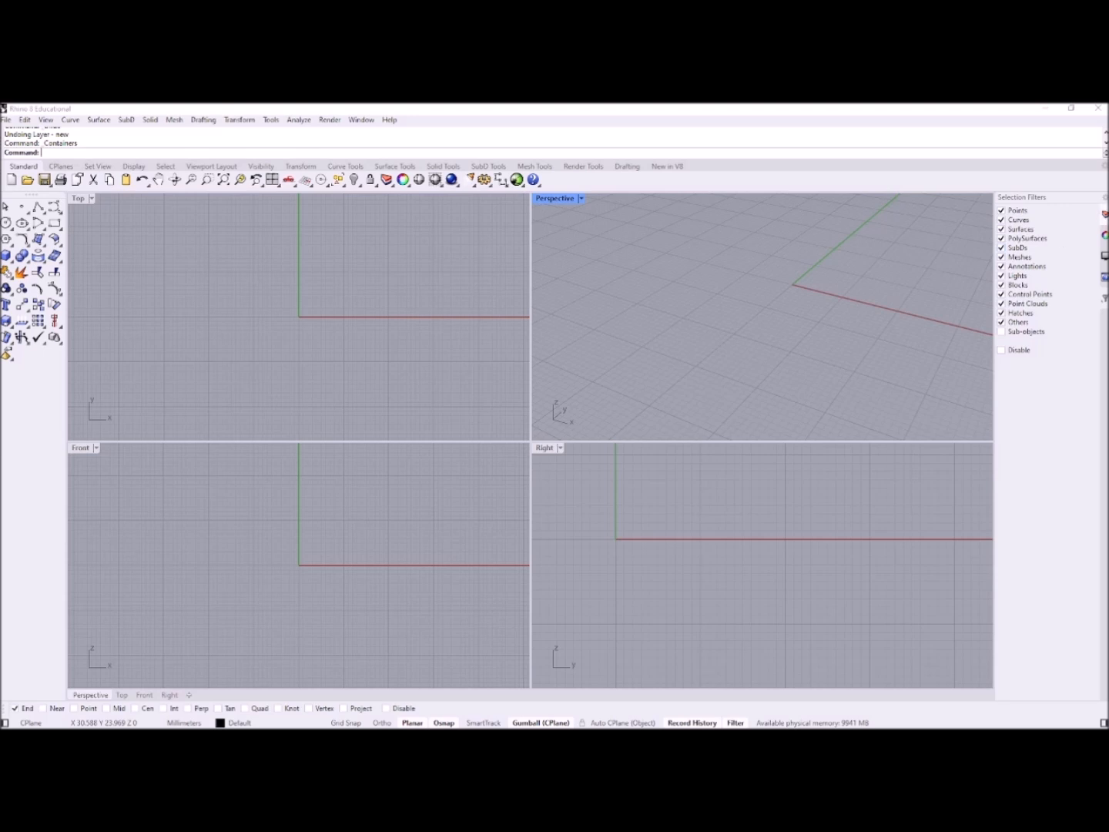
click(1105, 215)
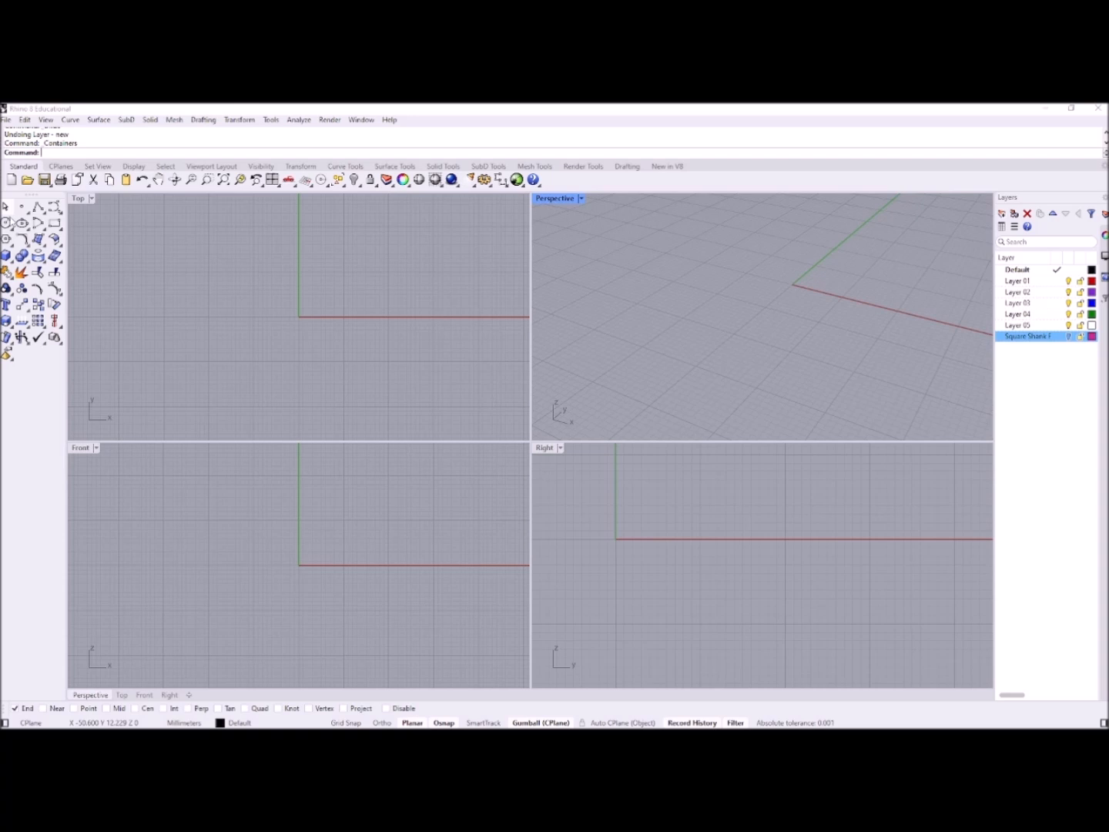
click(68, 370)
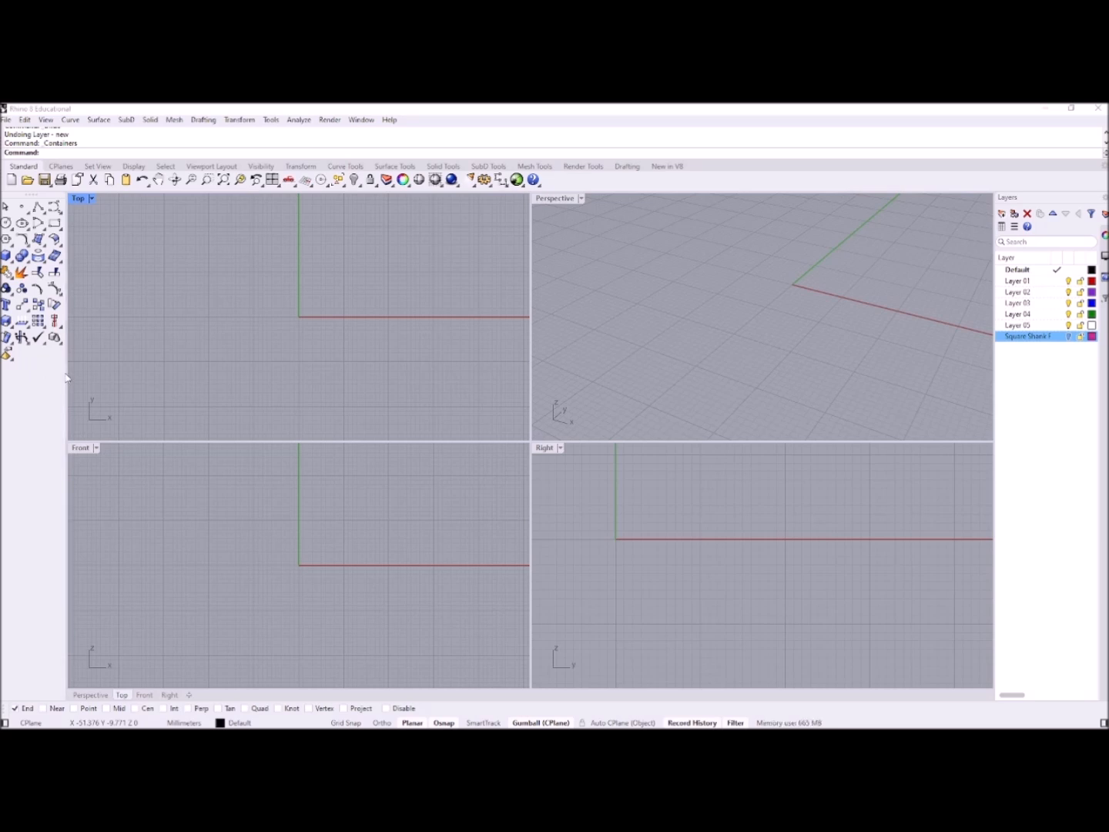
Narrow the docked Main toolbar container beside the viewports to two columns of tools, and make the Perspective viewport active
drag(66, 373, 36, 378)
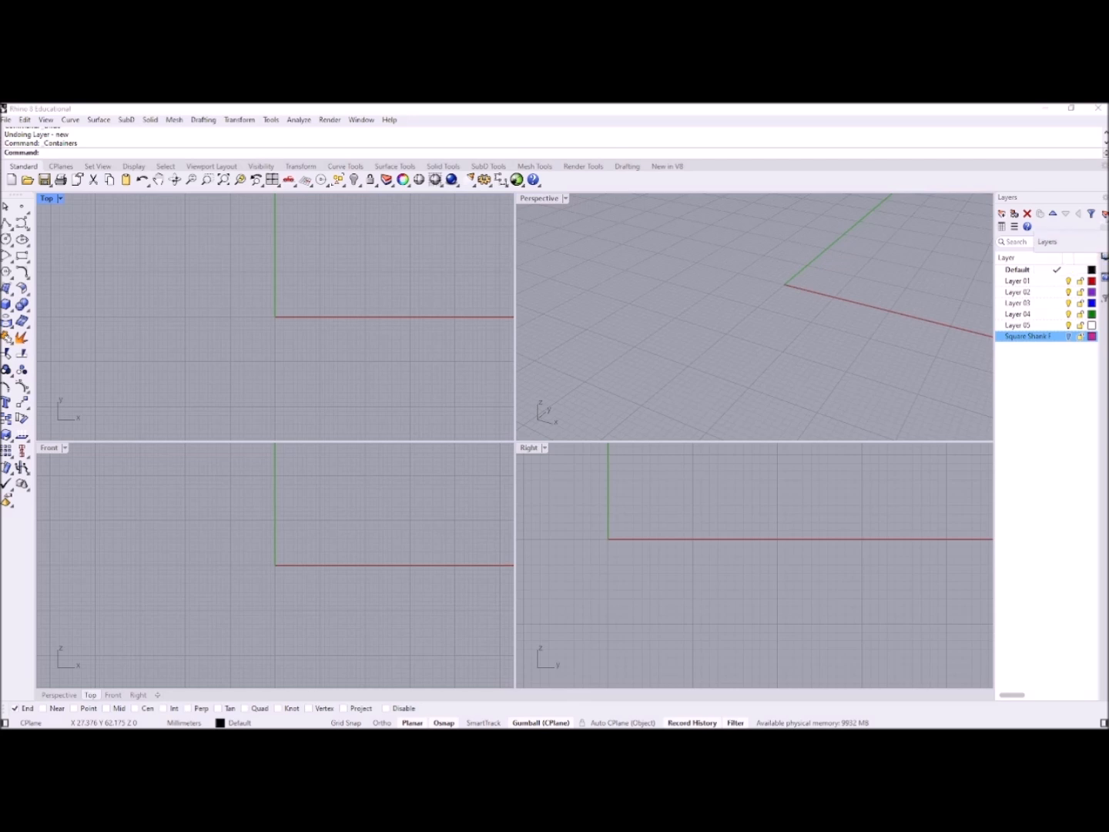
click(732, 343)
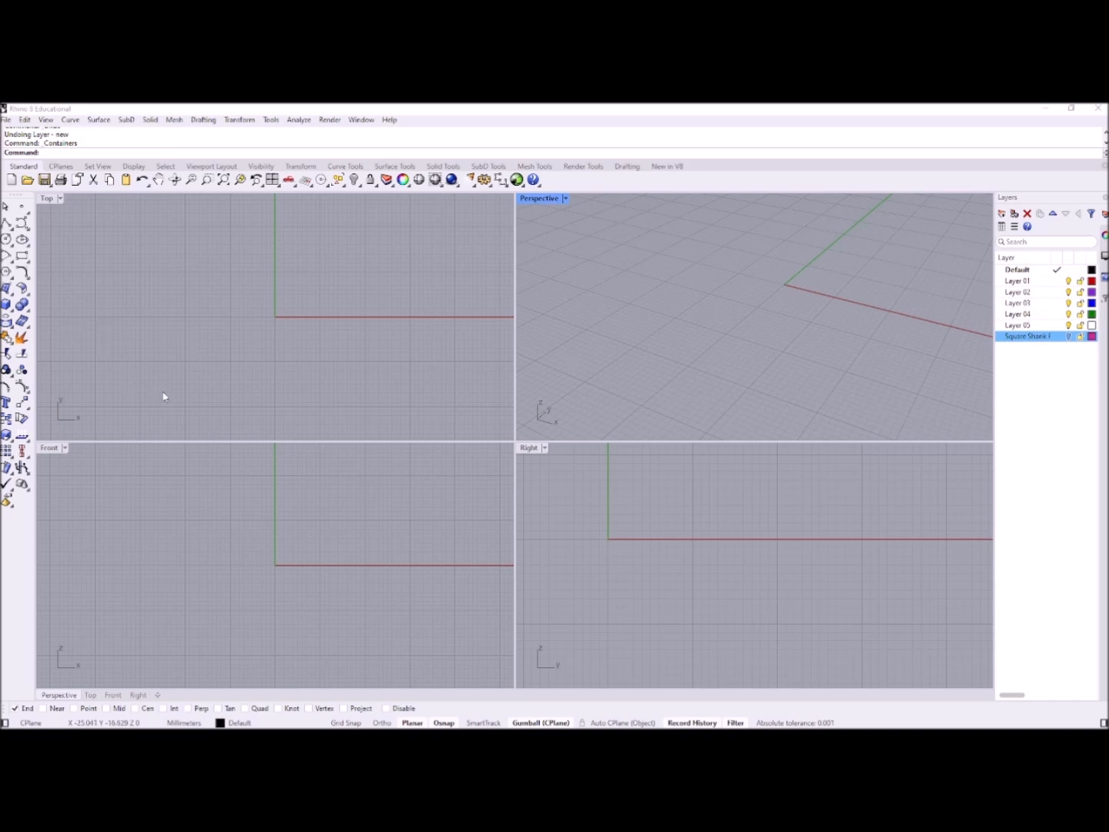
click(362, 121)
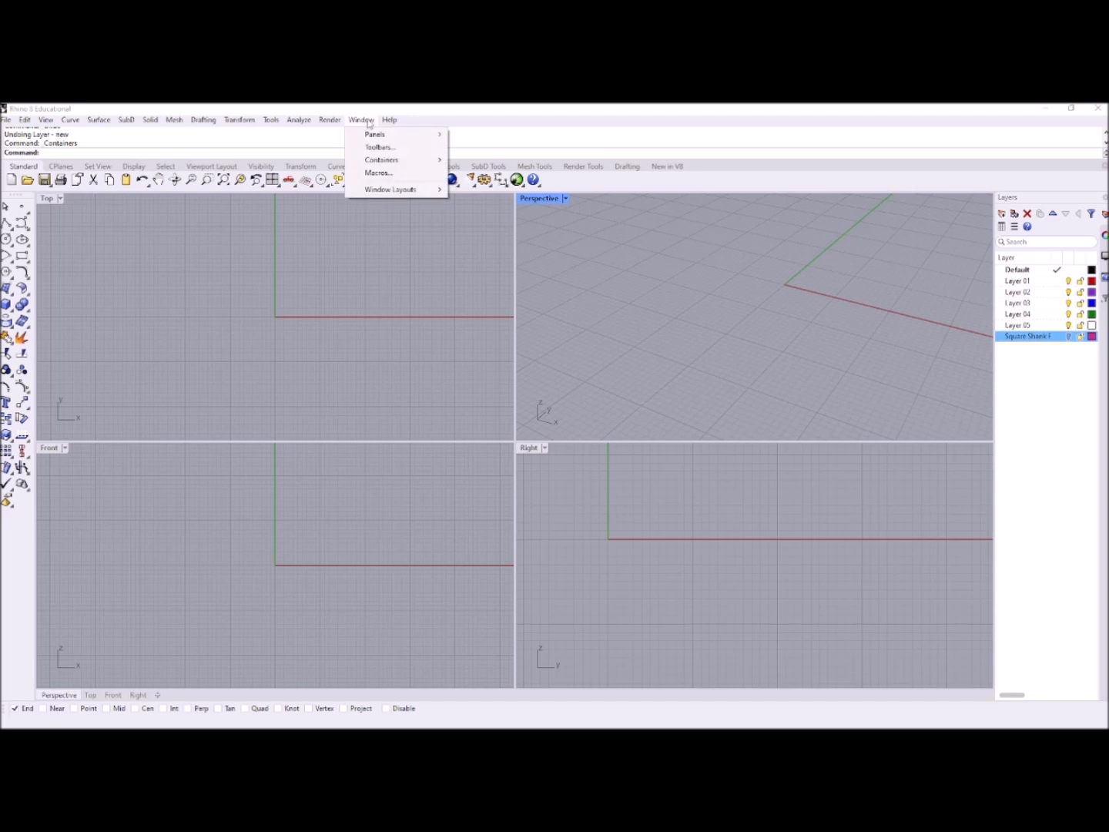
mouse_move(410, 193)
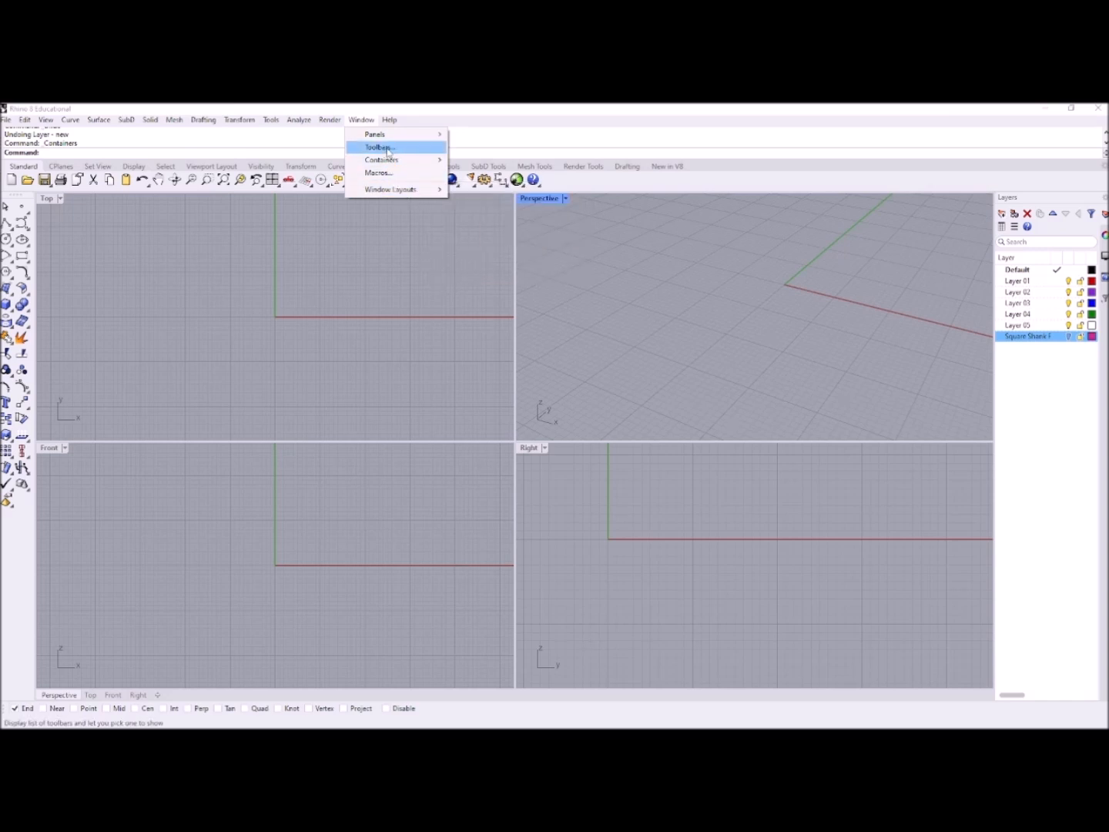
click(894, 252)
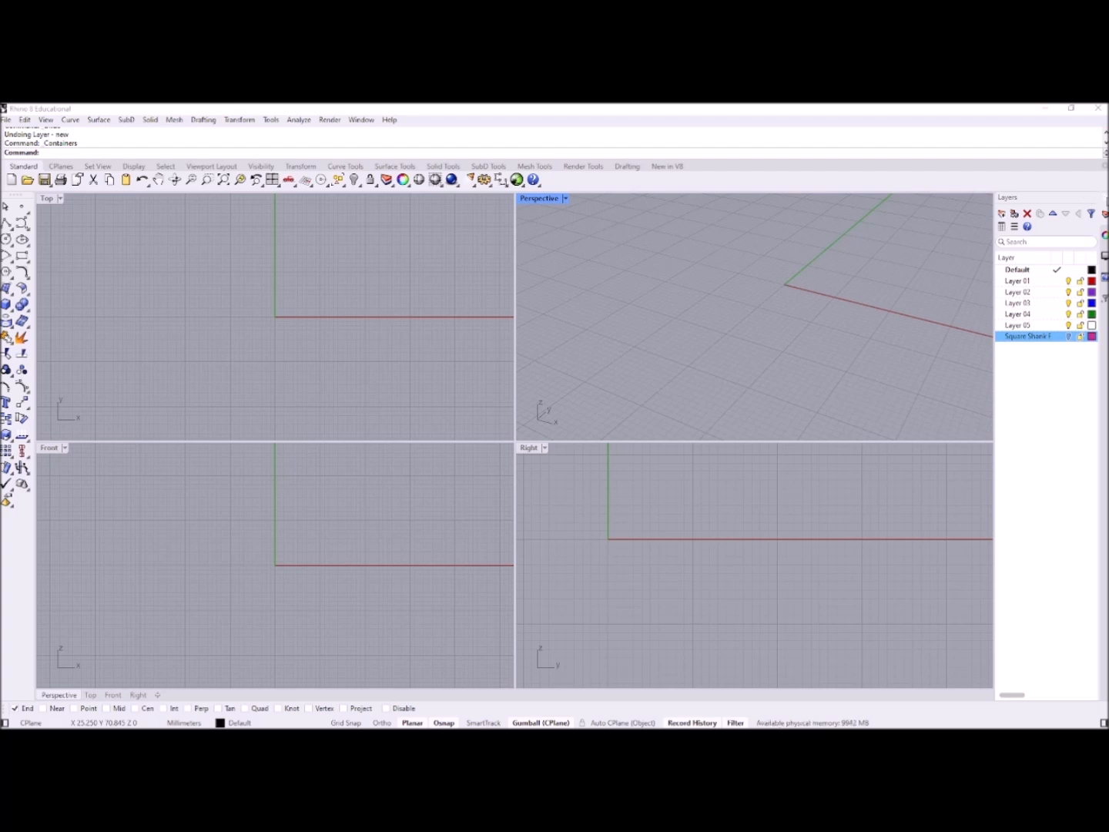
Lock the docked containers, and check the lock setting in the Standard Toolbars and Rhinoceros container options
right_click(1105, 199)
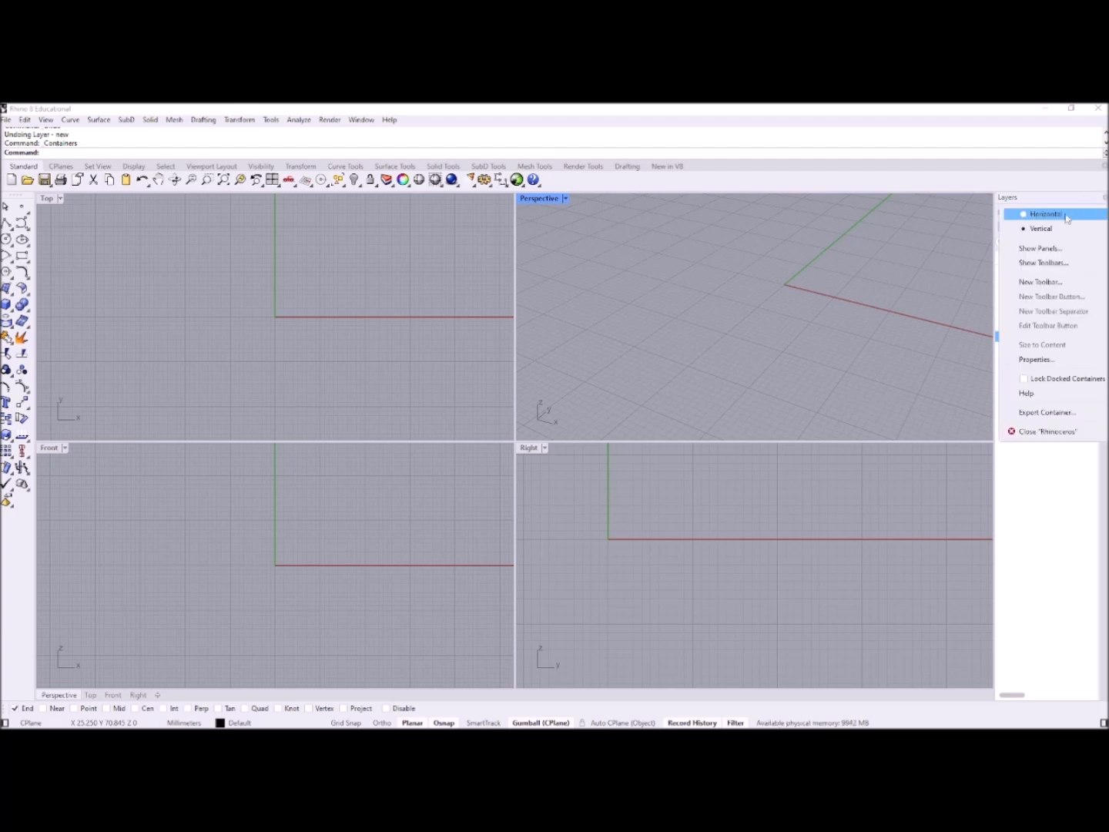
click(1025, 379)
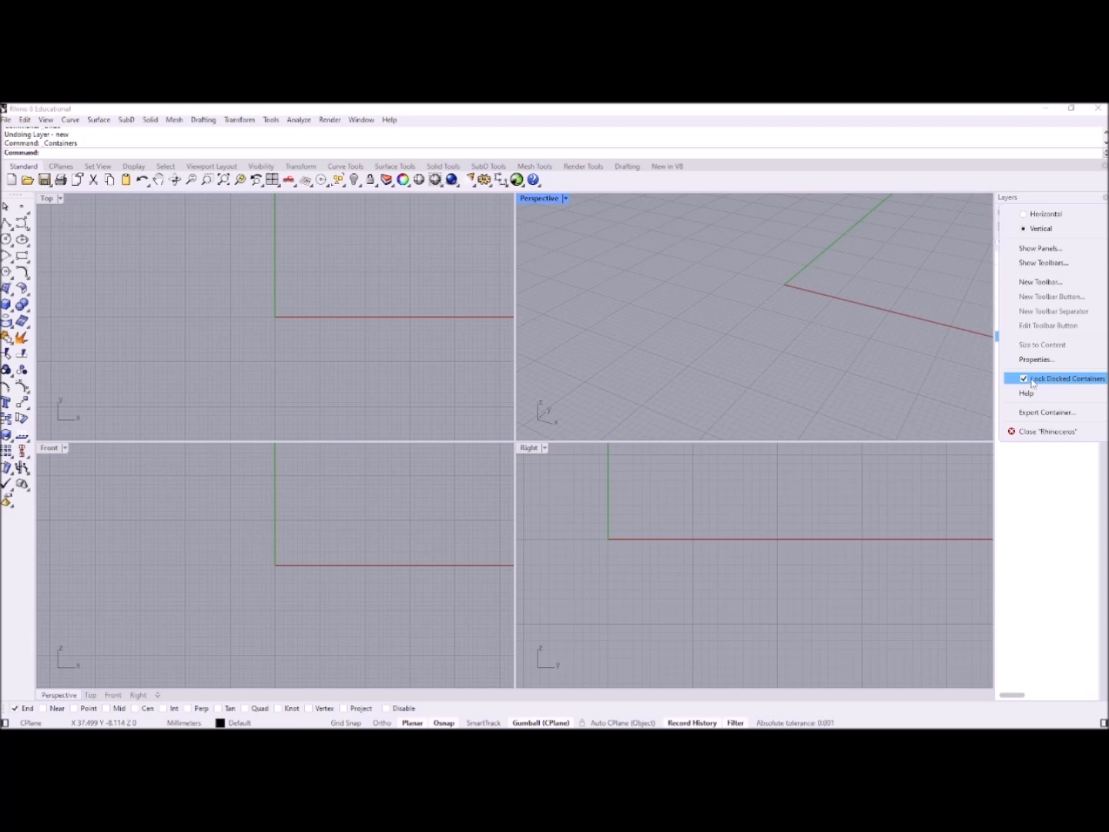
click(701, 366)
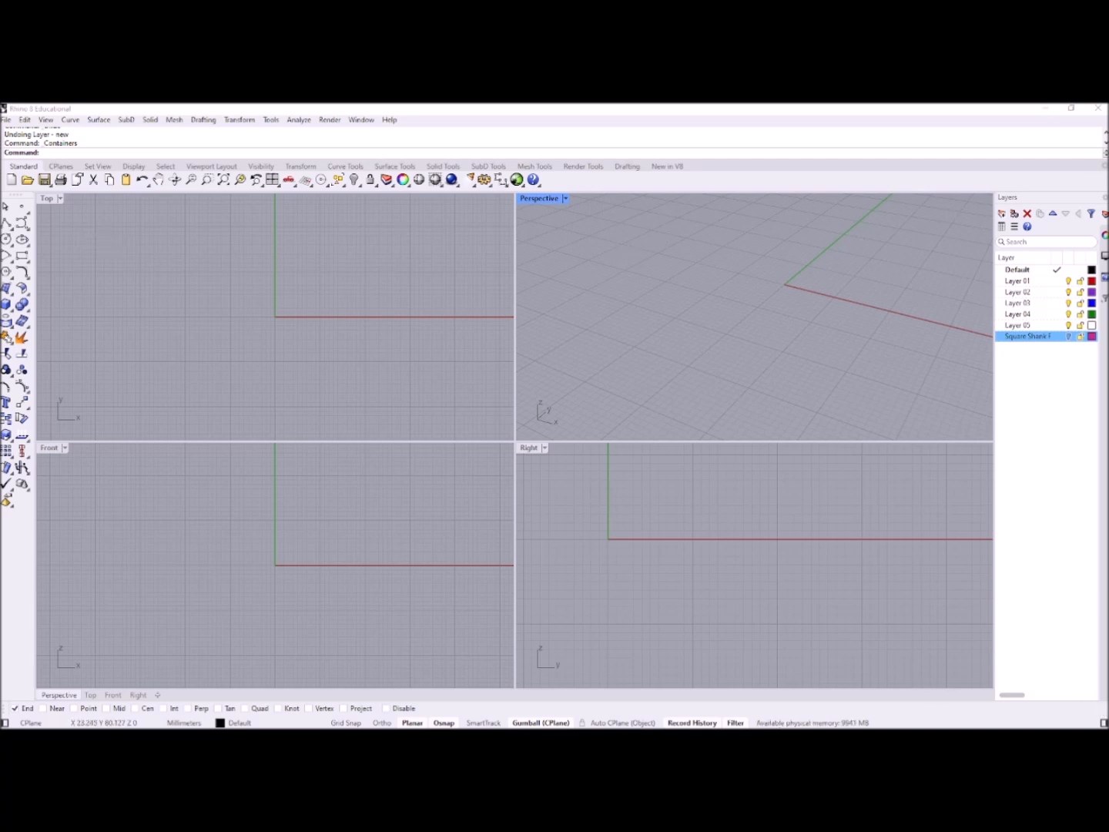
click(1105, 166)
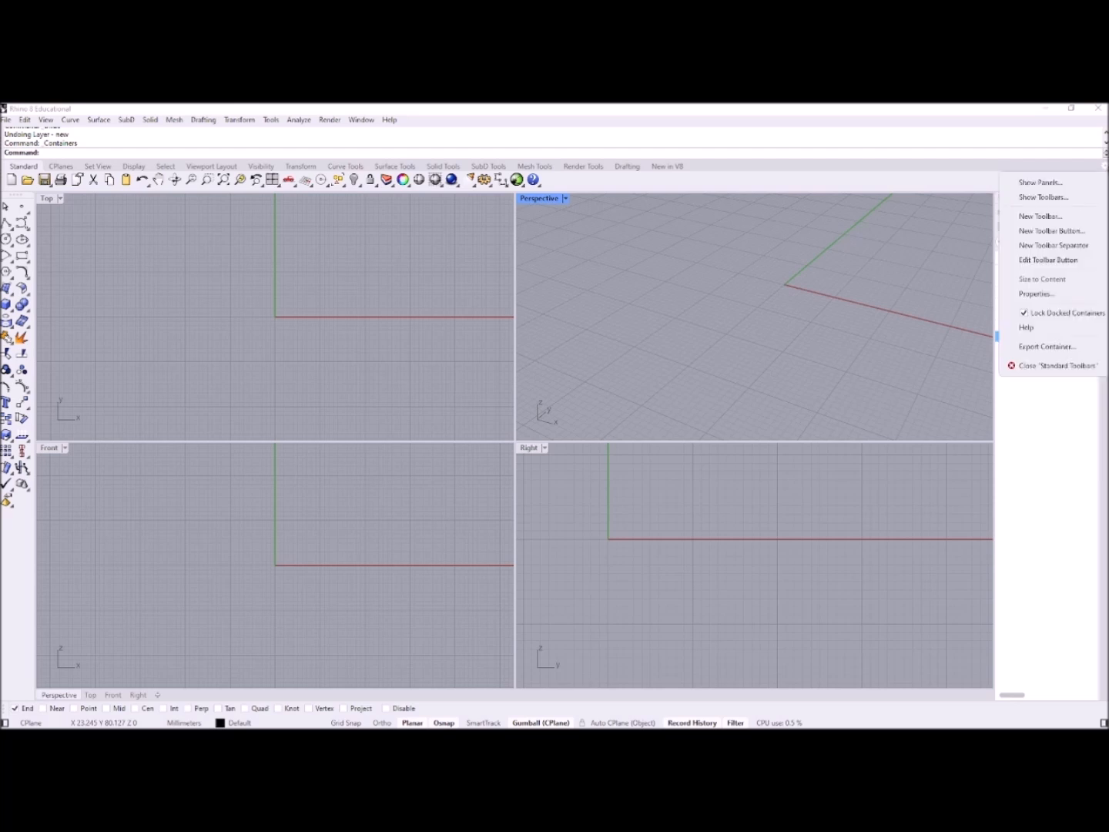
click(834, 308)
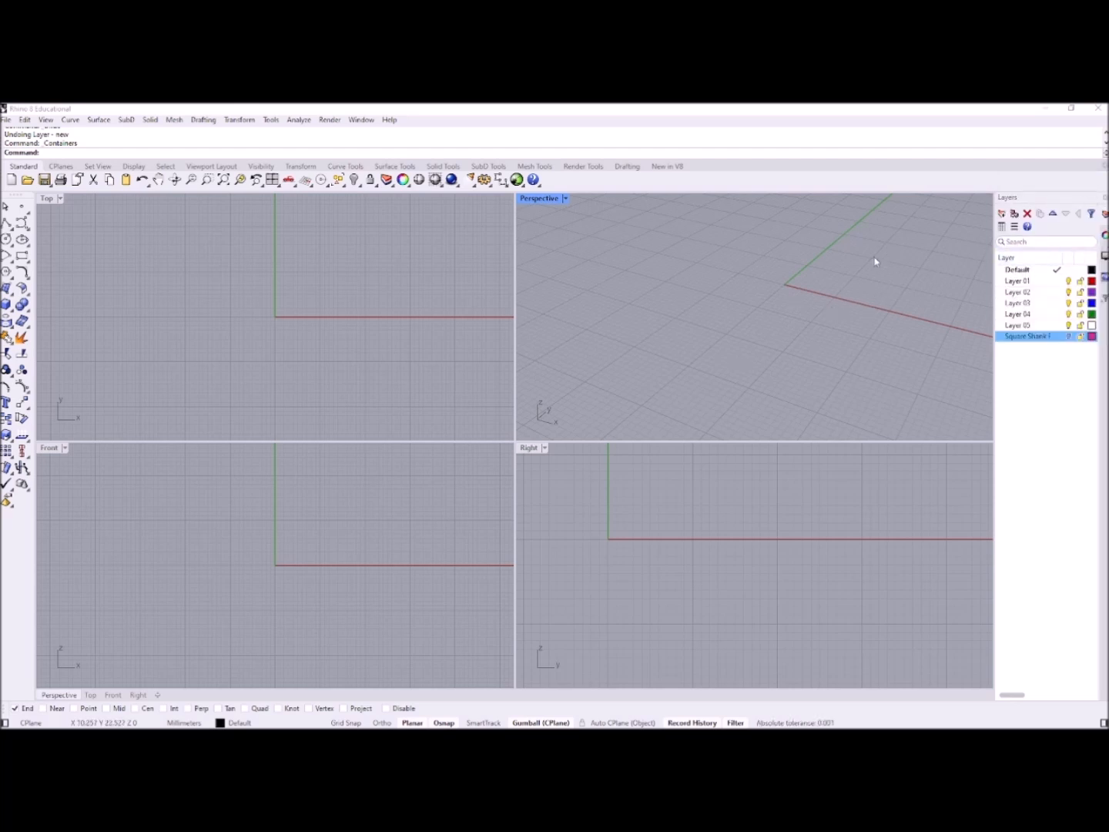
click(1104, 199)
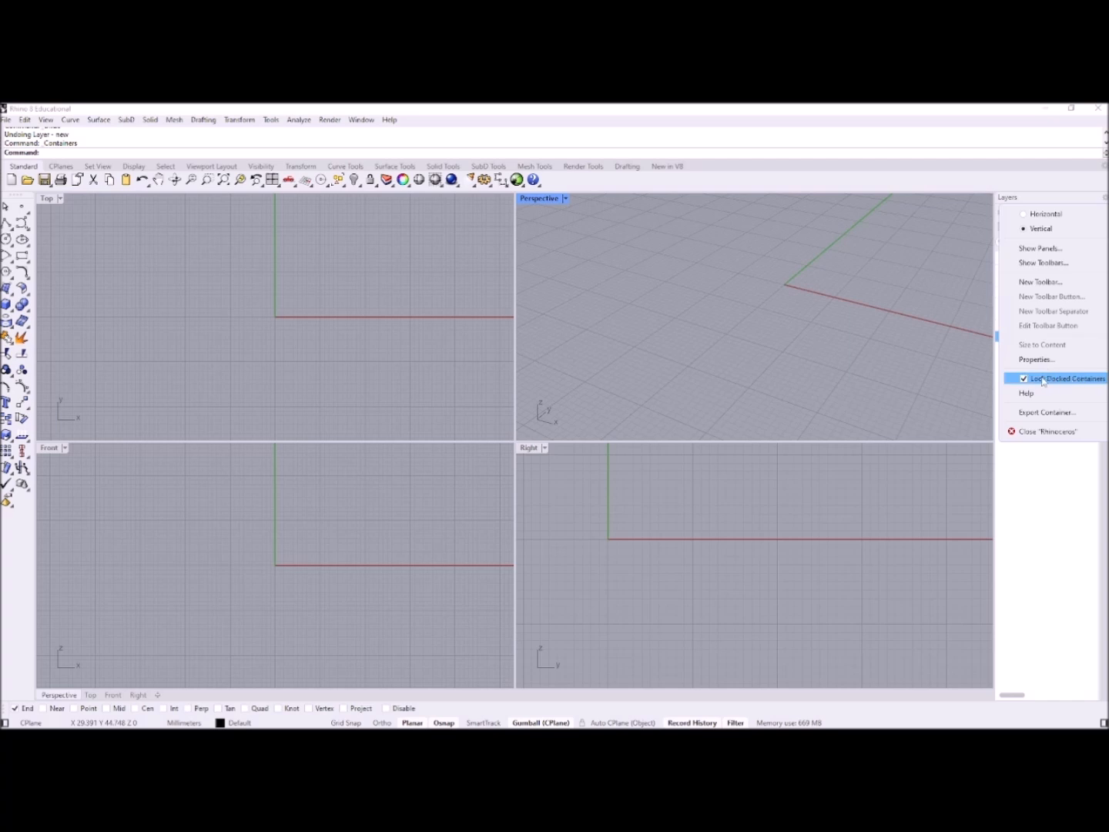
click(846, 319)
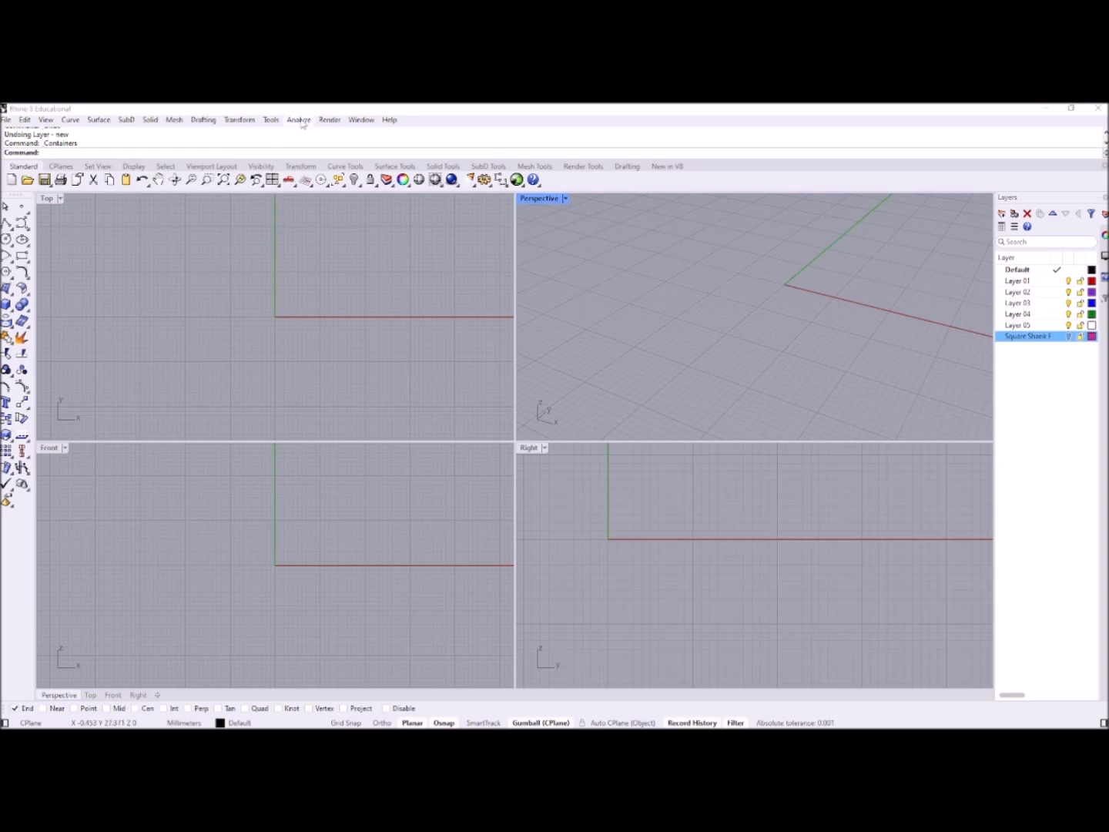
Save the current window arrangement as a window layout named Demo Layout, and check the list of saved layouts
click(370, 121)
mouse_move(377, 190)
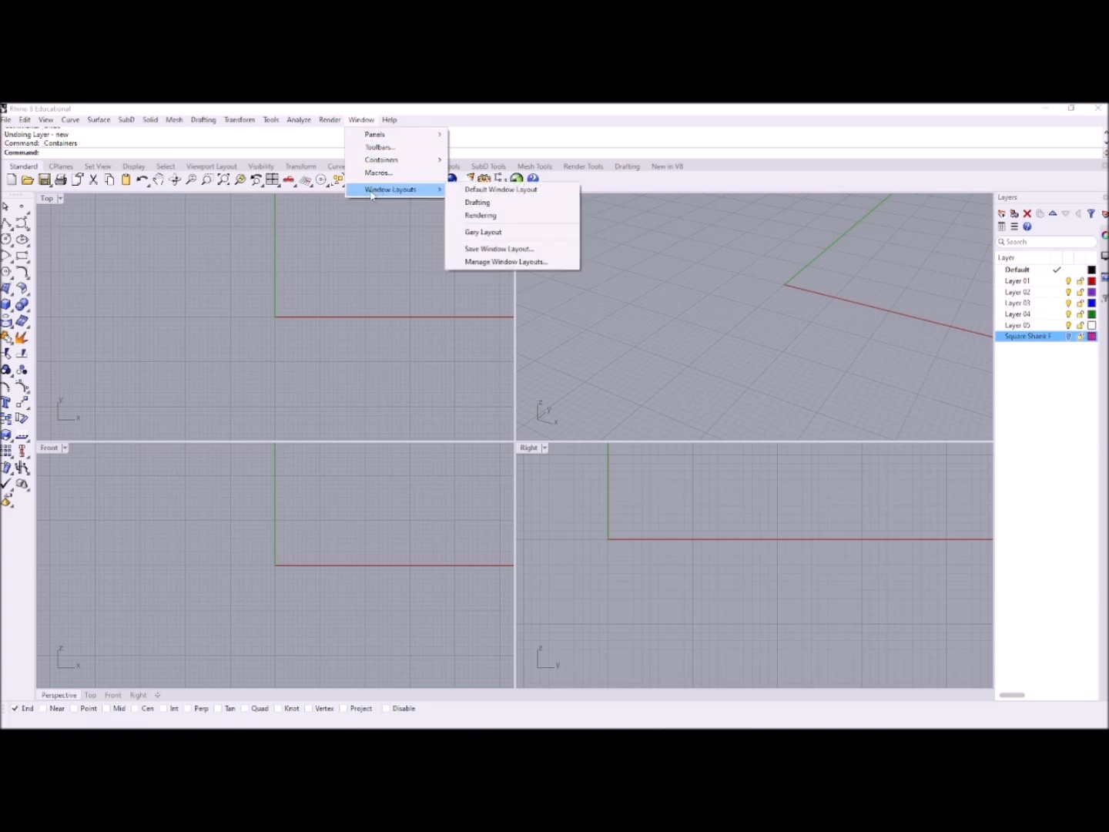
click(500, 249)
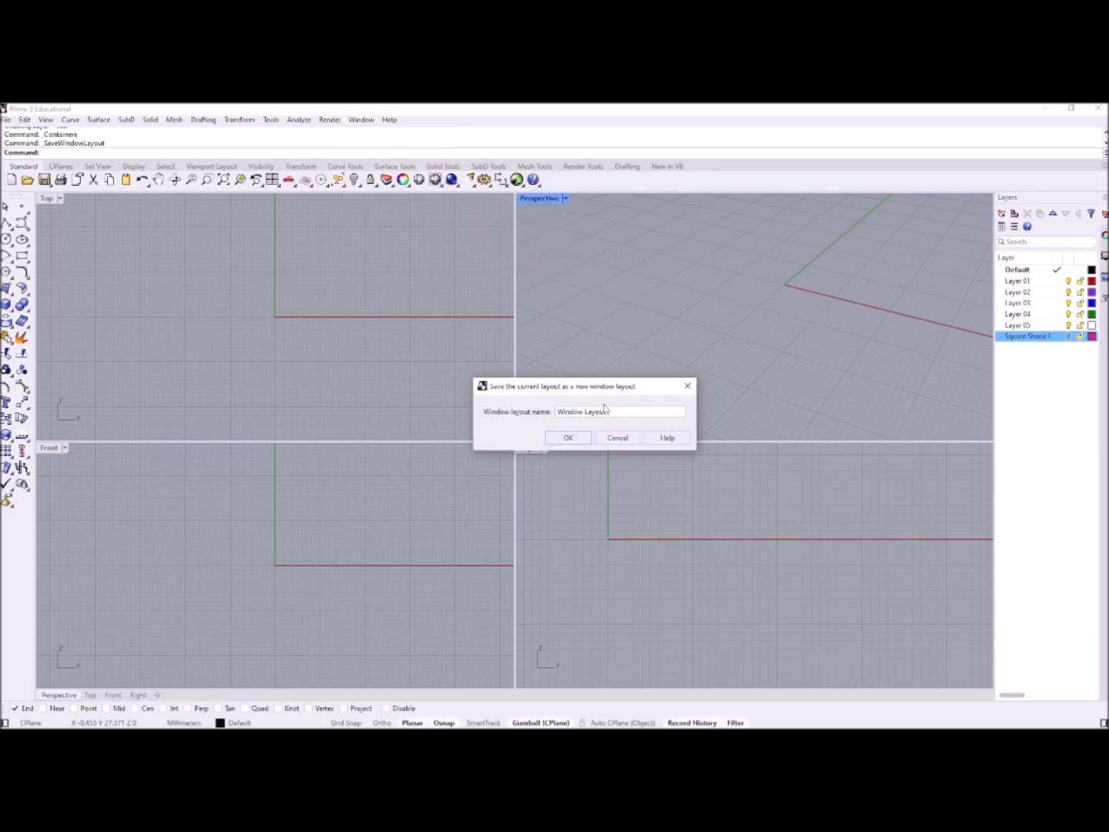
drag(605, 411, 500, 415)
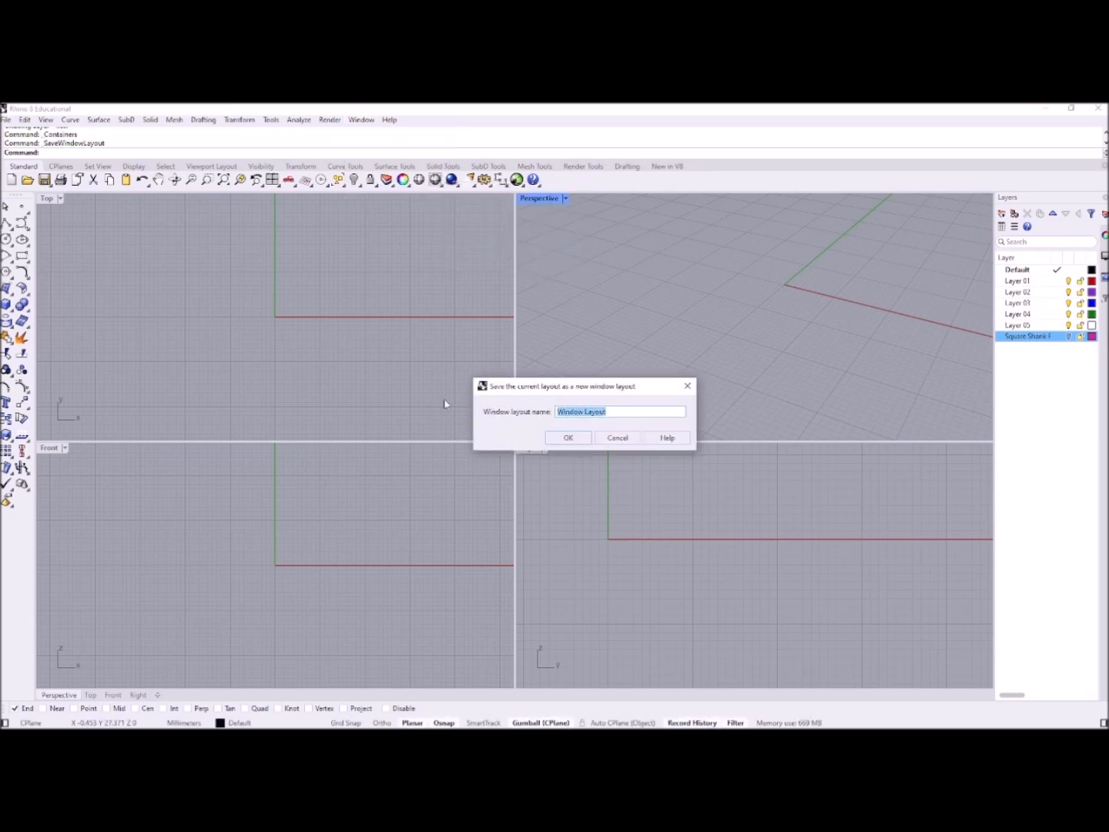
text(Demo)
click(568, 439)
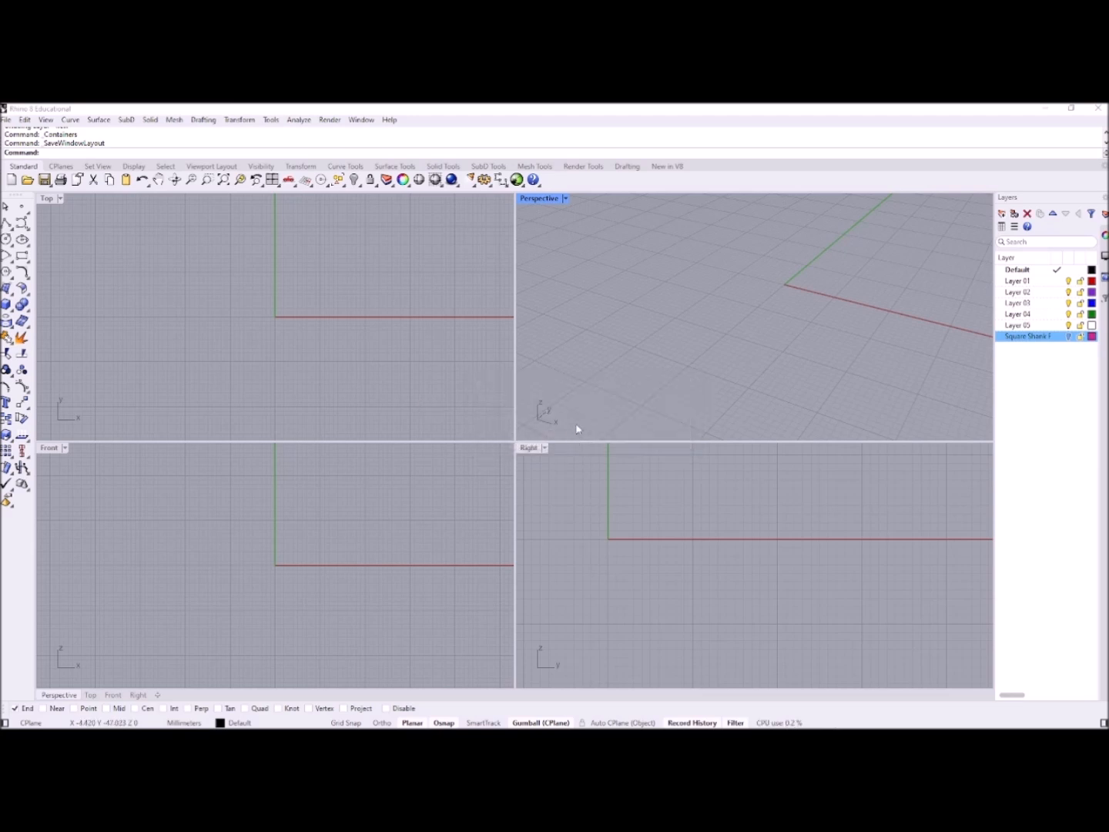
click(367, 122)
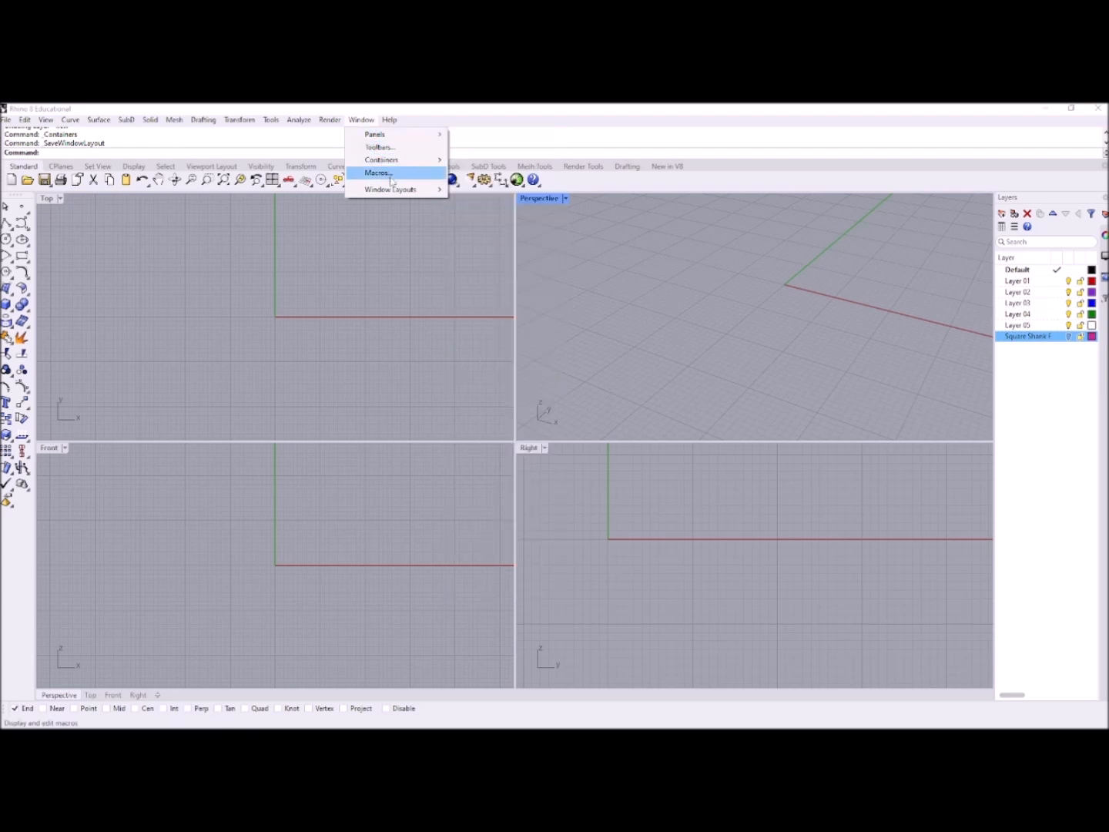
mouse_move(401, 190)
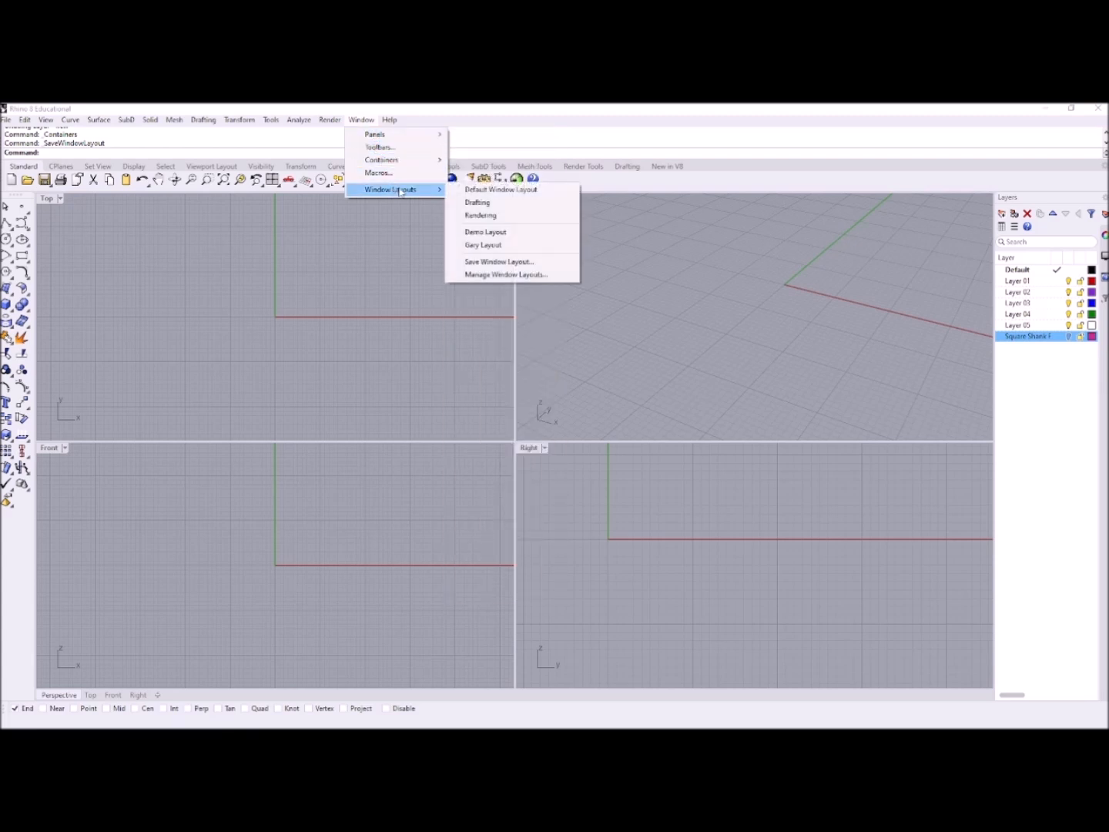
click(486, 246)
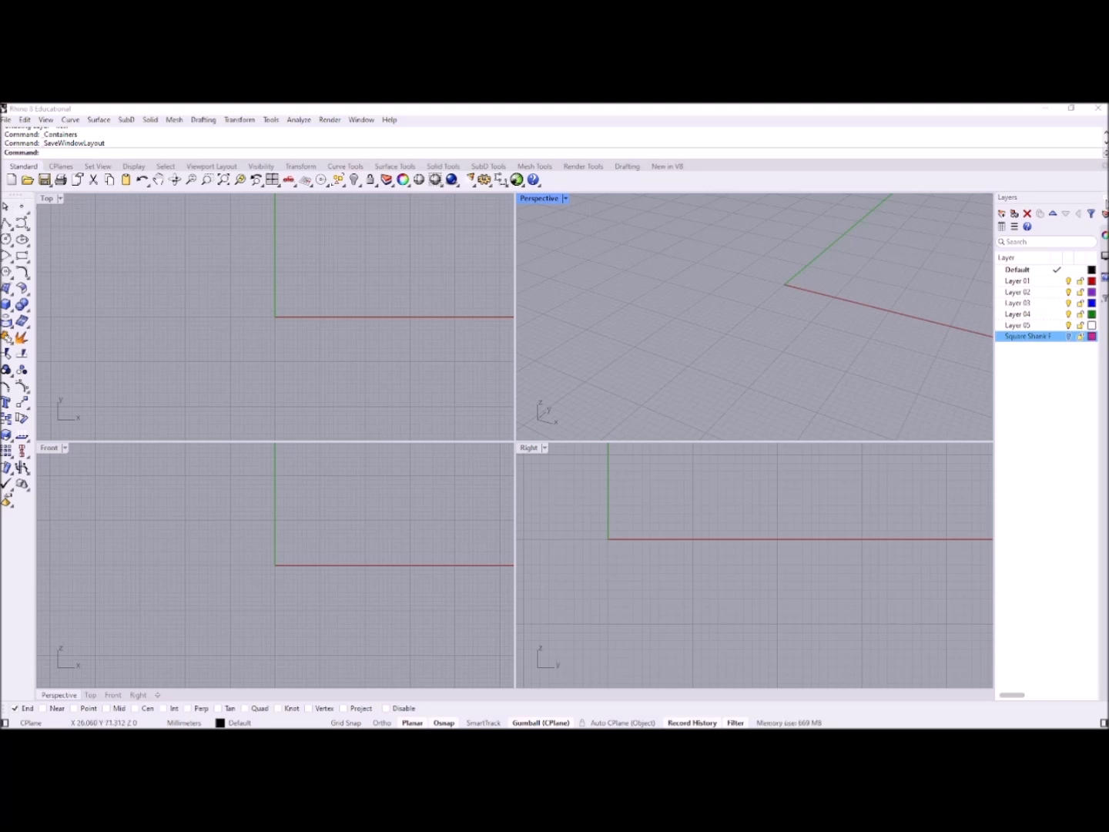
Unlock the docked containers and float the Layers, OSnap and Main containers over the viewports
click(1106, 198)
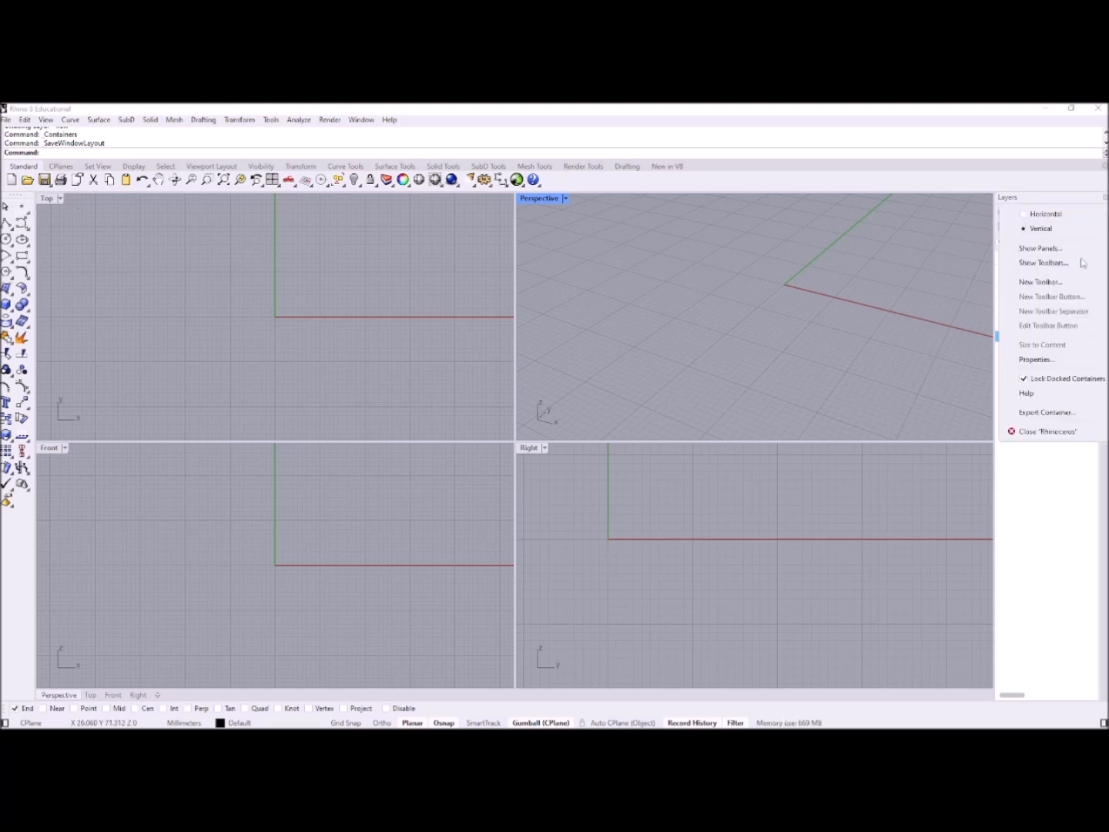
click(1026, 378)
drag(1082, 199, 863, 268)
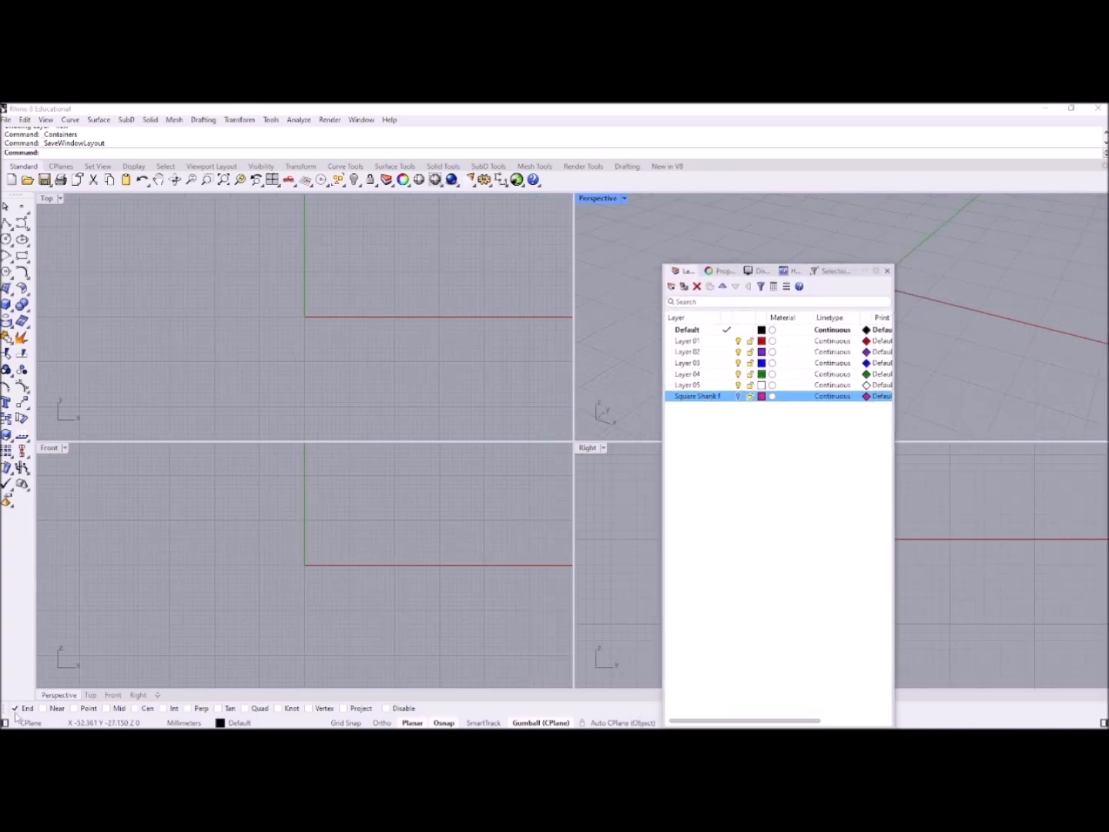
drag(6, 709, 413, 401)
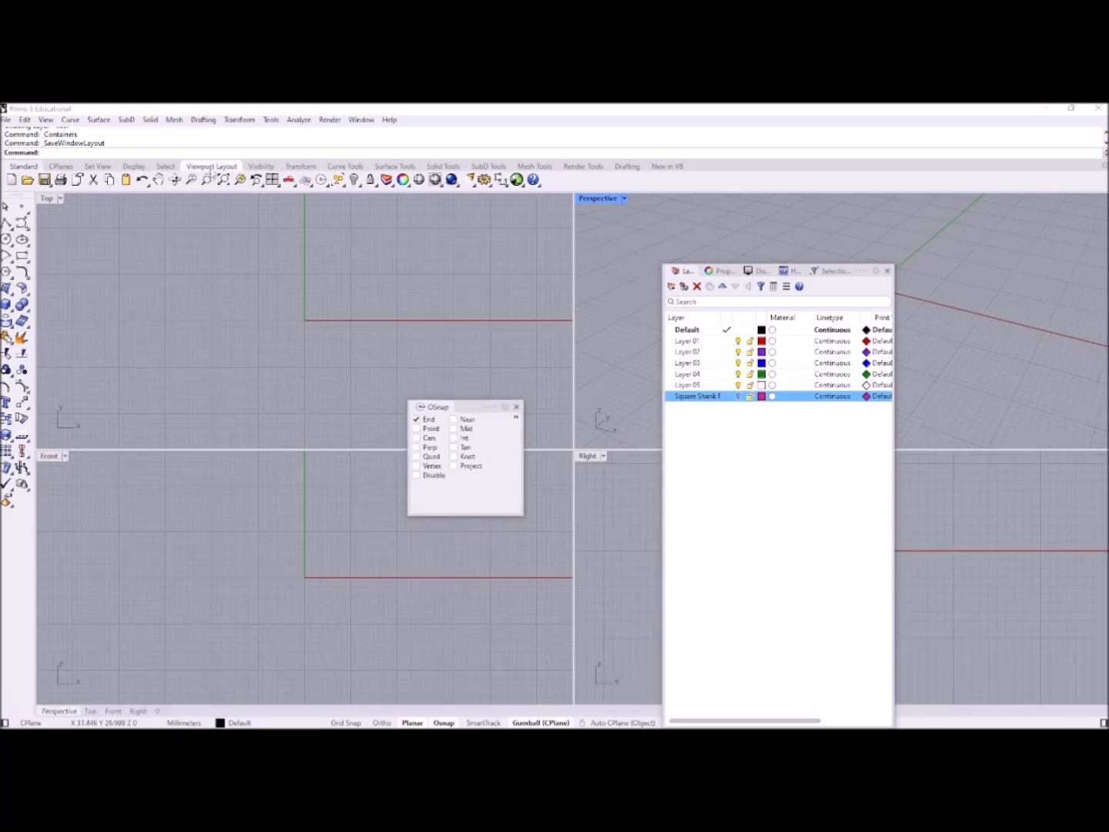
drag(12, 194, 613, 233)
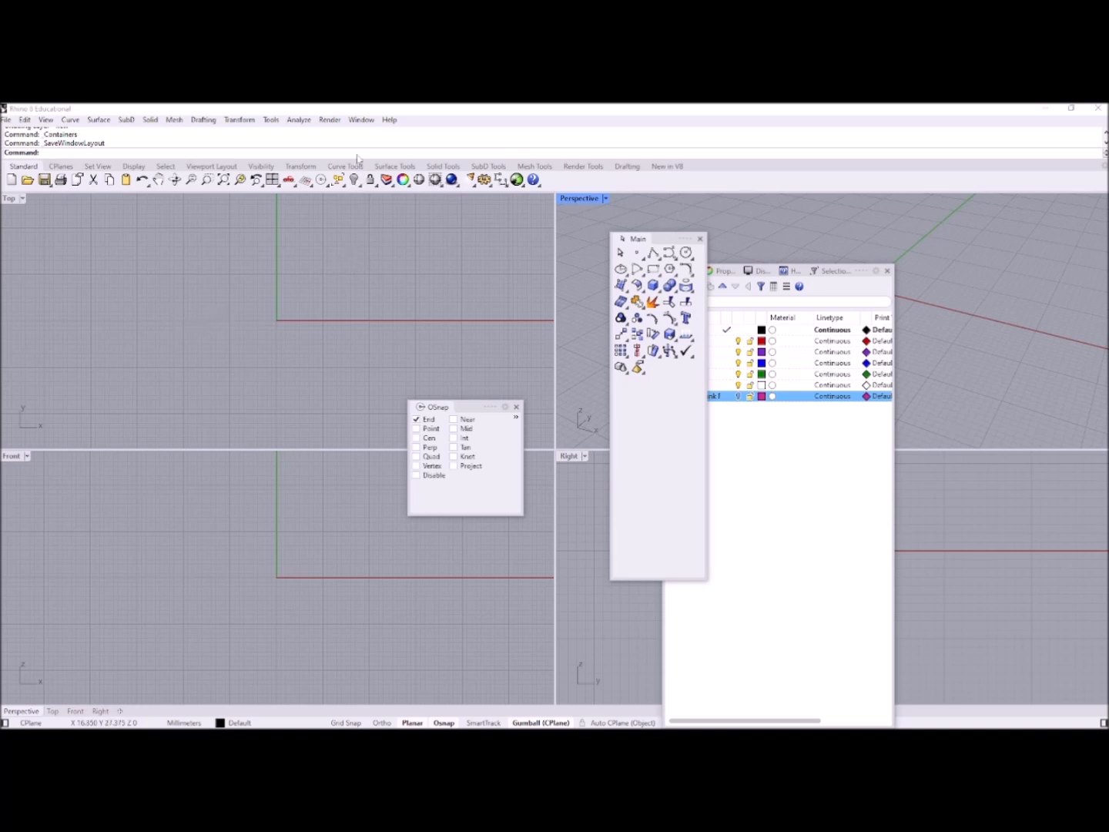
Restore the Demo Layout window layout without saving the current window positions
click(361, 120)
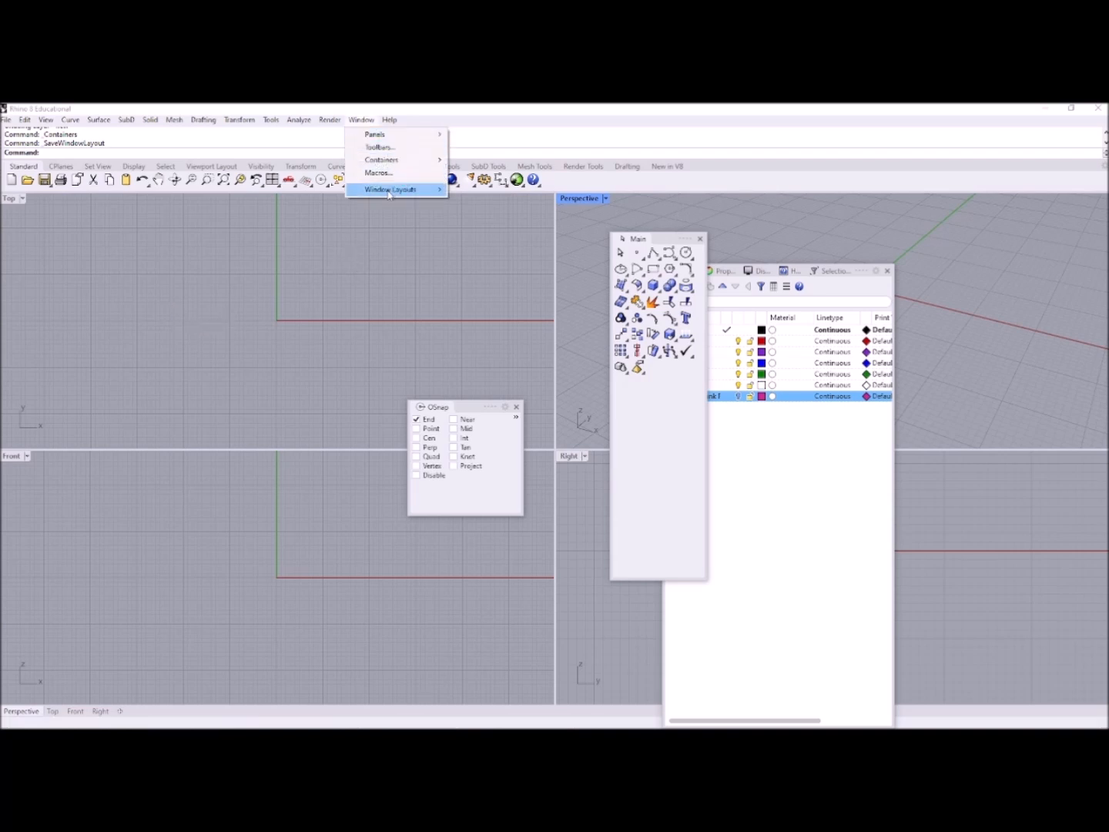
mouse_move(389, 191)
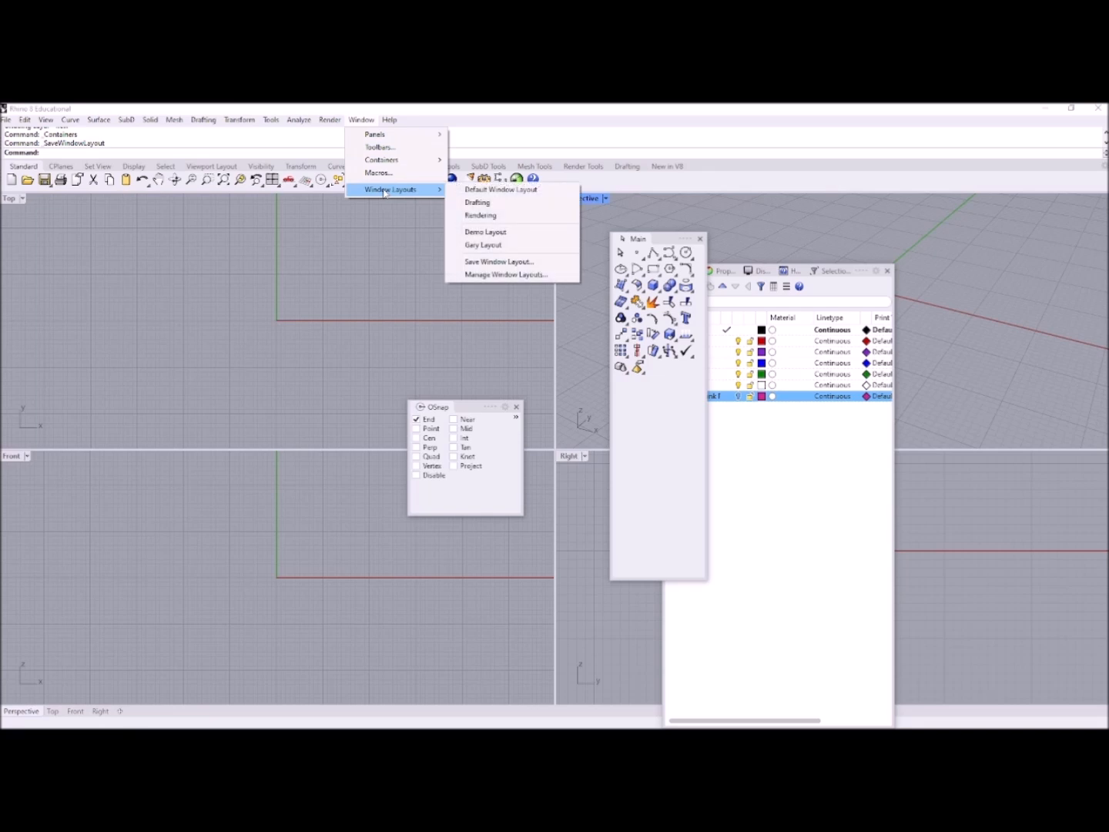
click(496, 234)
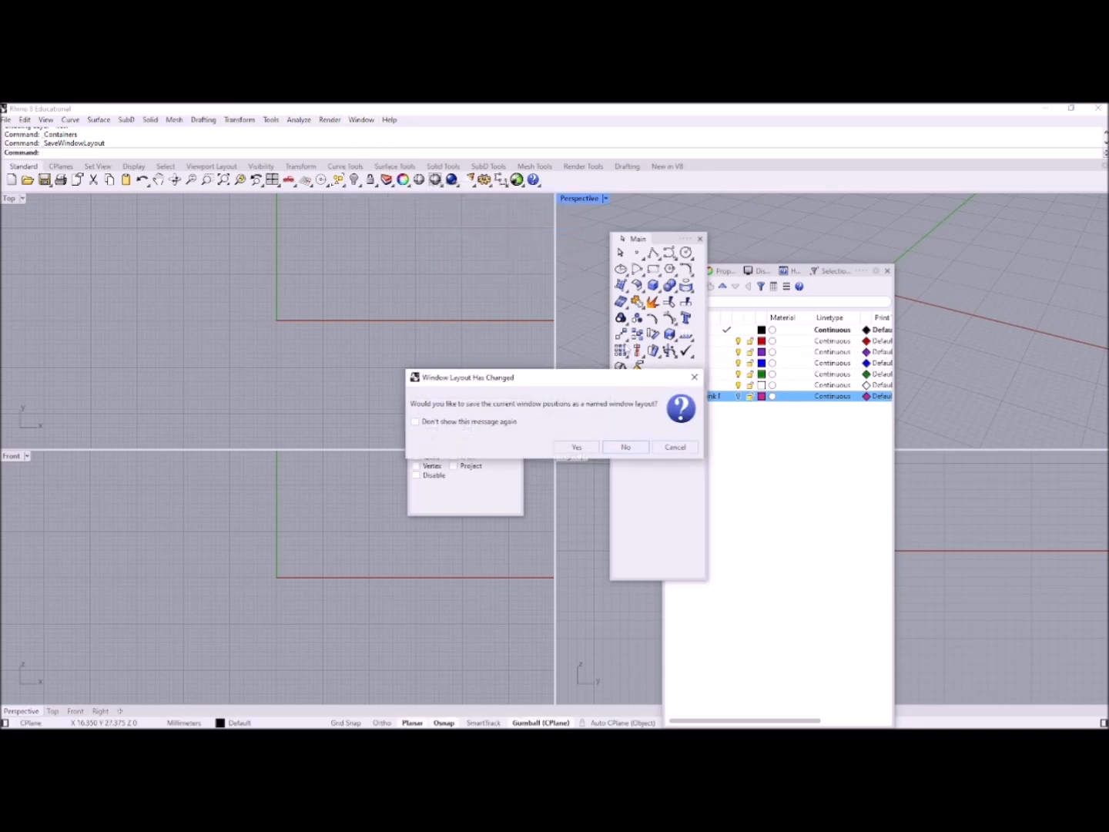
click(628, 448)
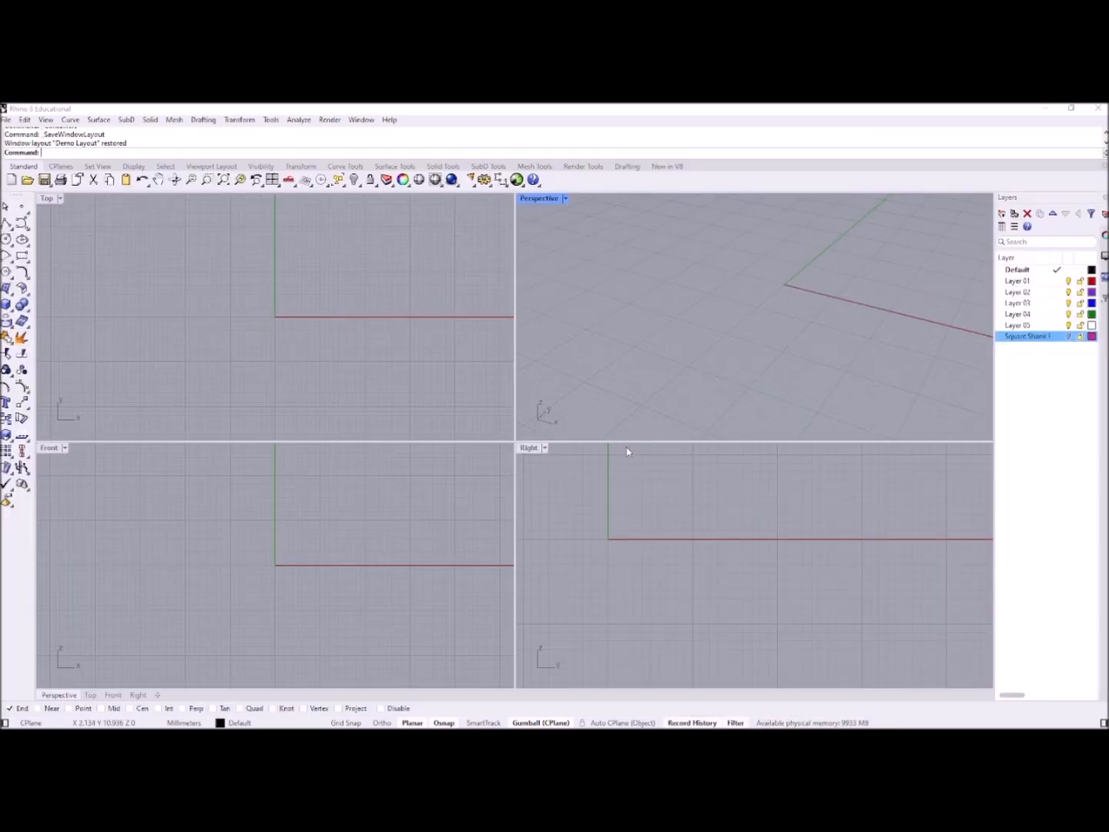